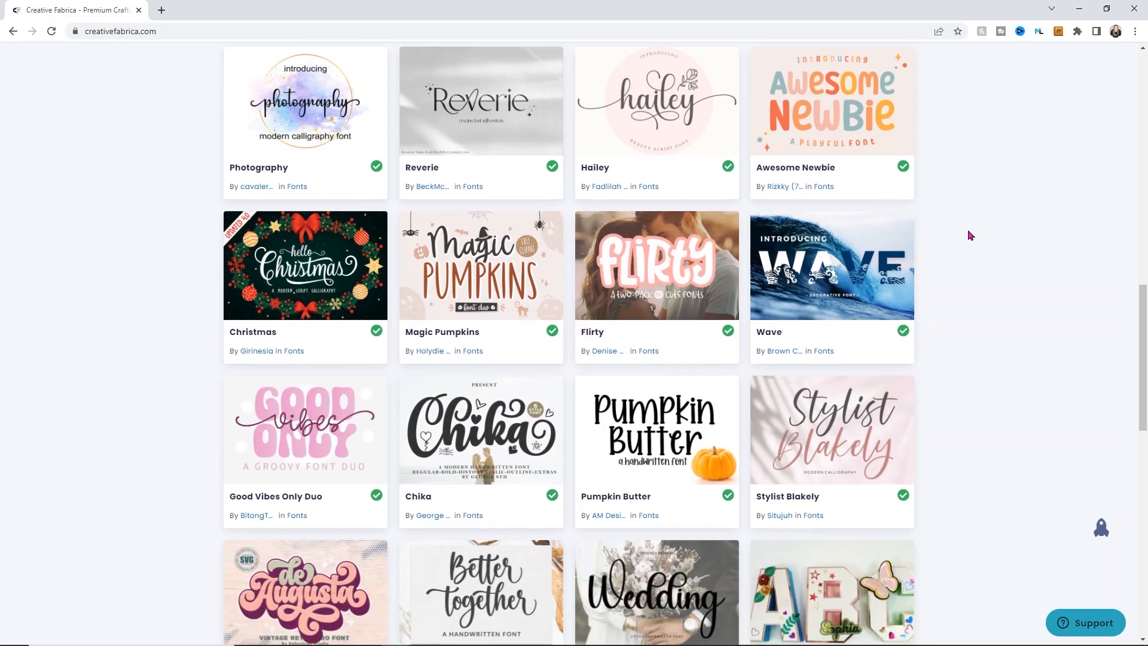
# Step: Browse the recommended fonts, then go to the Graphics category and open the Happy Hallothanksmas Coffee Sublimation product
pyautogui.scroll(-5, 973, 238)
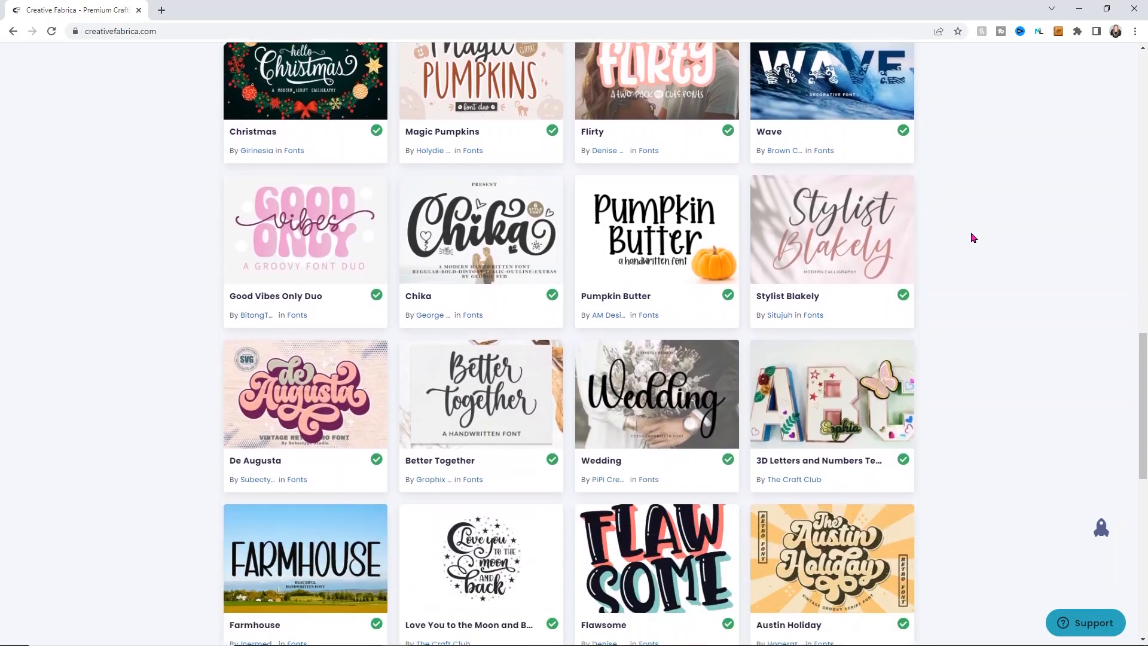
pyautogui.scroll(-3, 972, 237)
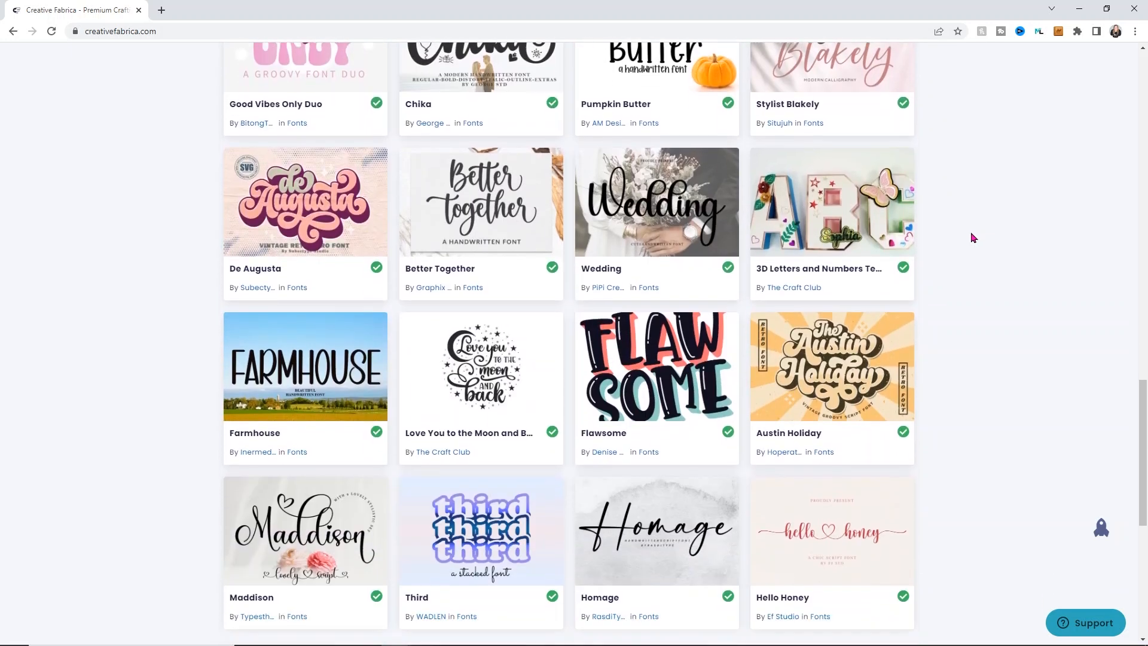
pyautogui.scroll(-4, 973, 238)
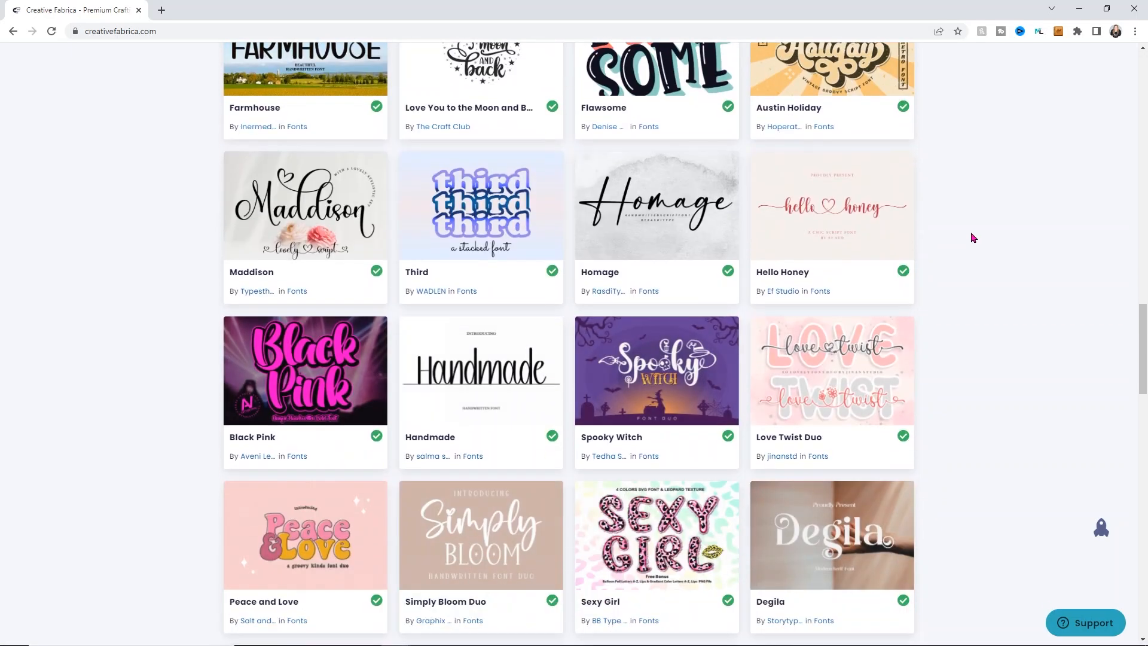
pyautogui.scroll(20, 972, 238)
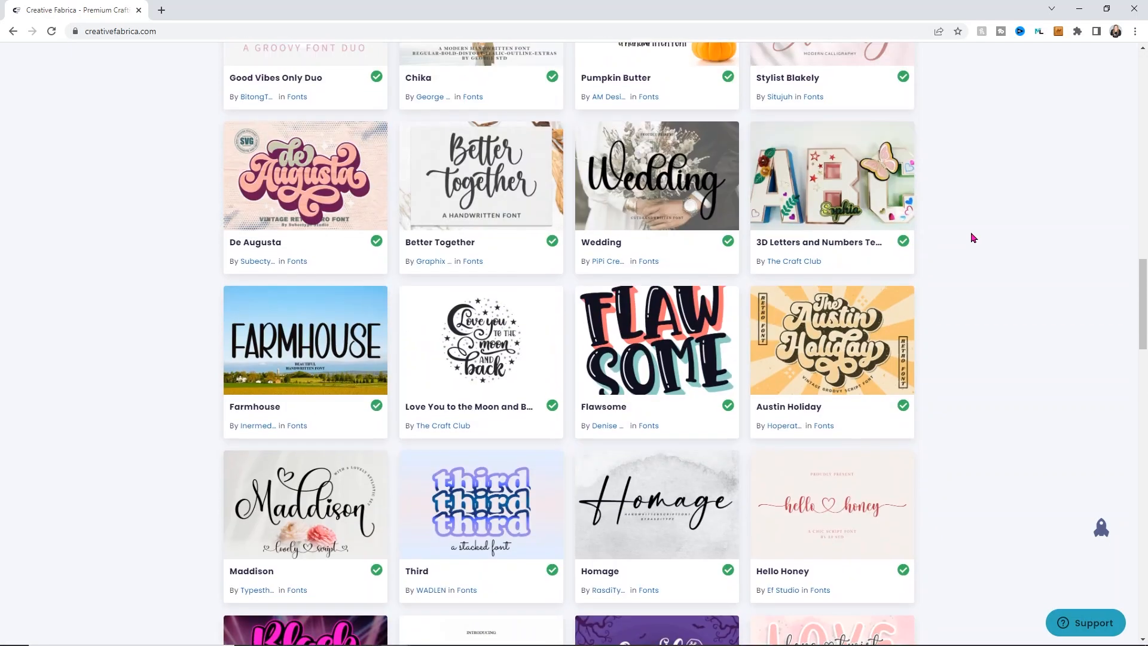
pyautogui.scroll(5, 971, 232)
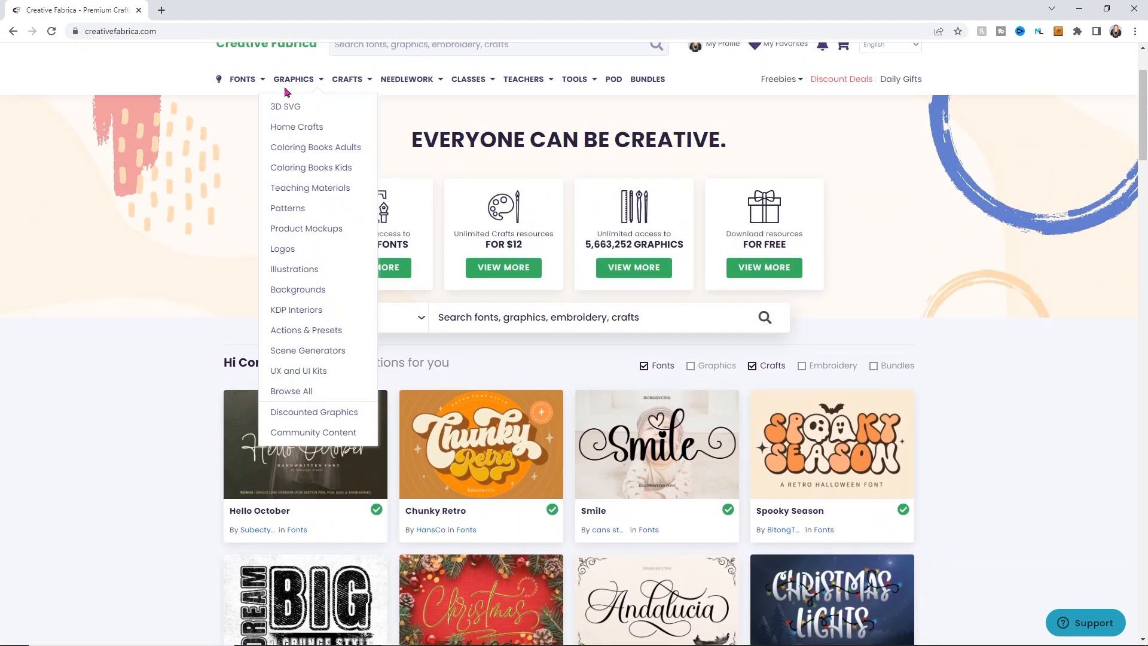
pyautogui.click(287, 88)
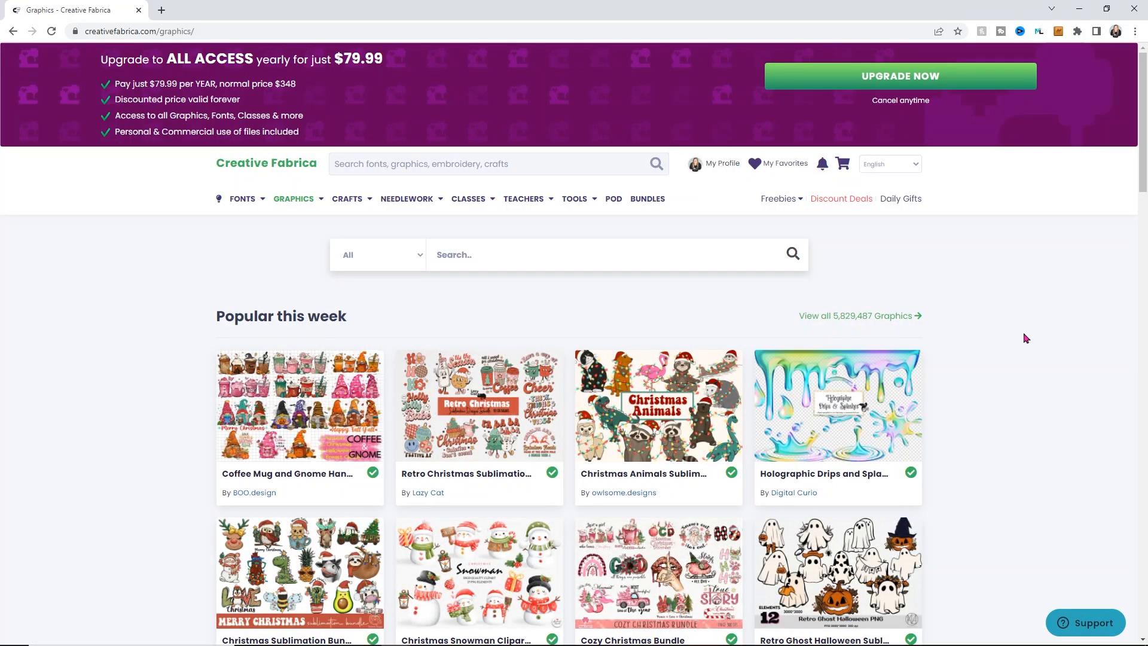
pyautogui.scroll(-2, 1024, 335)
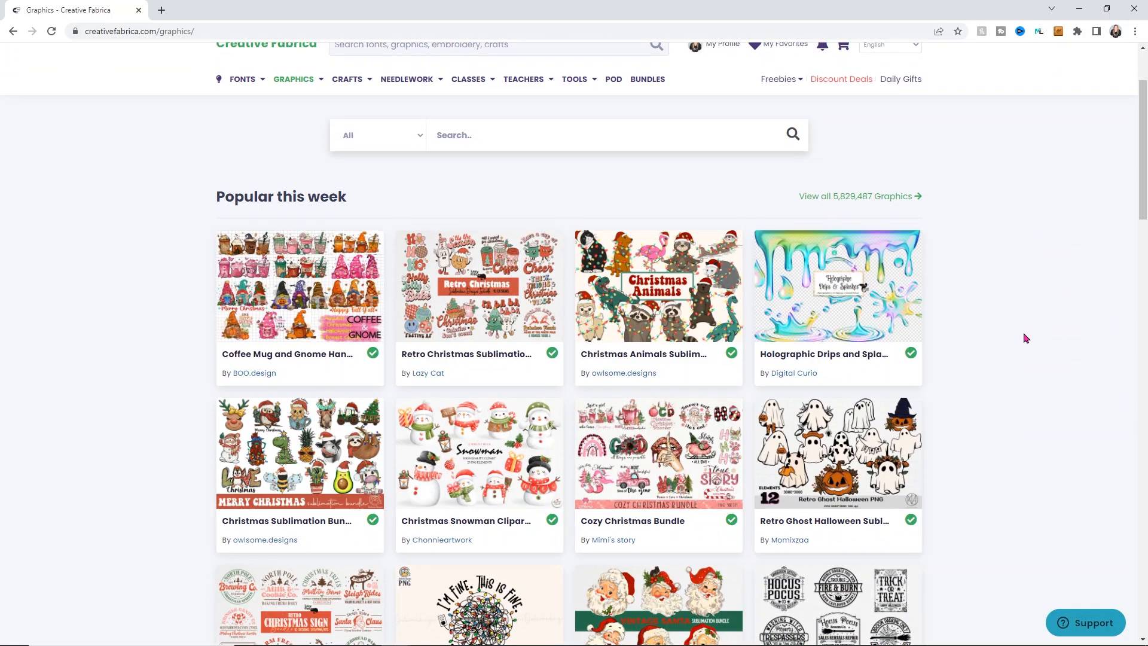
pyautogui.scroll(-5, 1024, 337)
pyautogui.scroll(-1, 1029, 334)
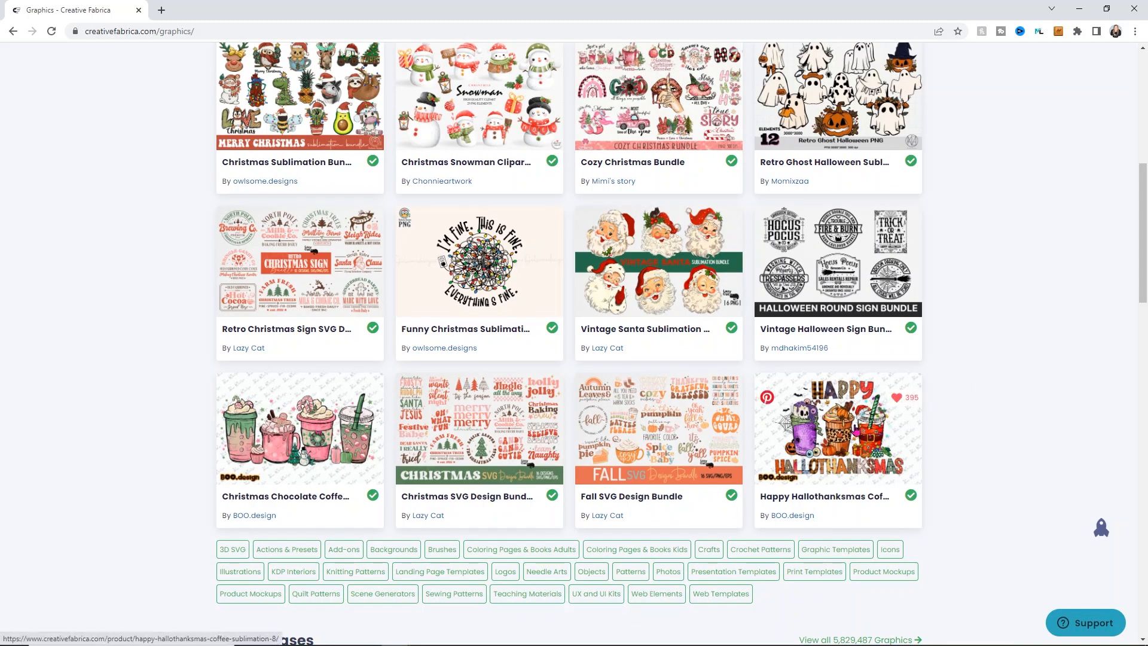
pyautogui.click(820, 426)
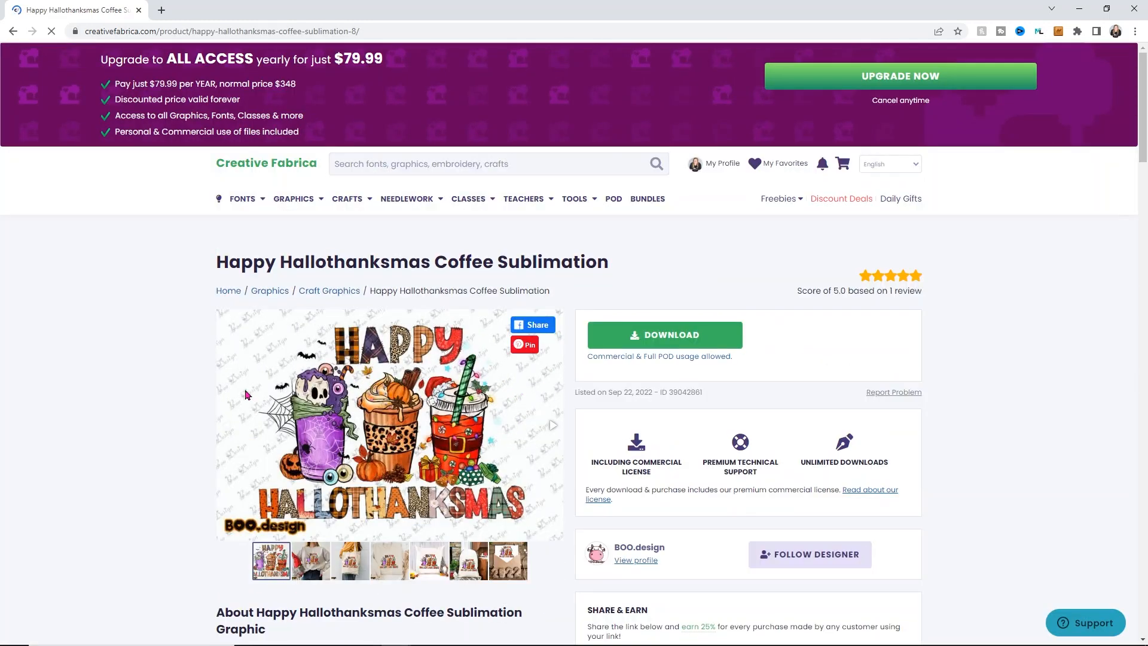
# Step: Start downloading the Happy Hallothanksmas Coffee Sublimation design and choose the Desktop > Cricut > print then cut folder as its destination
pyautogui.scroll(-1, 189, 400)
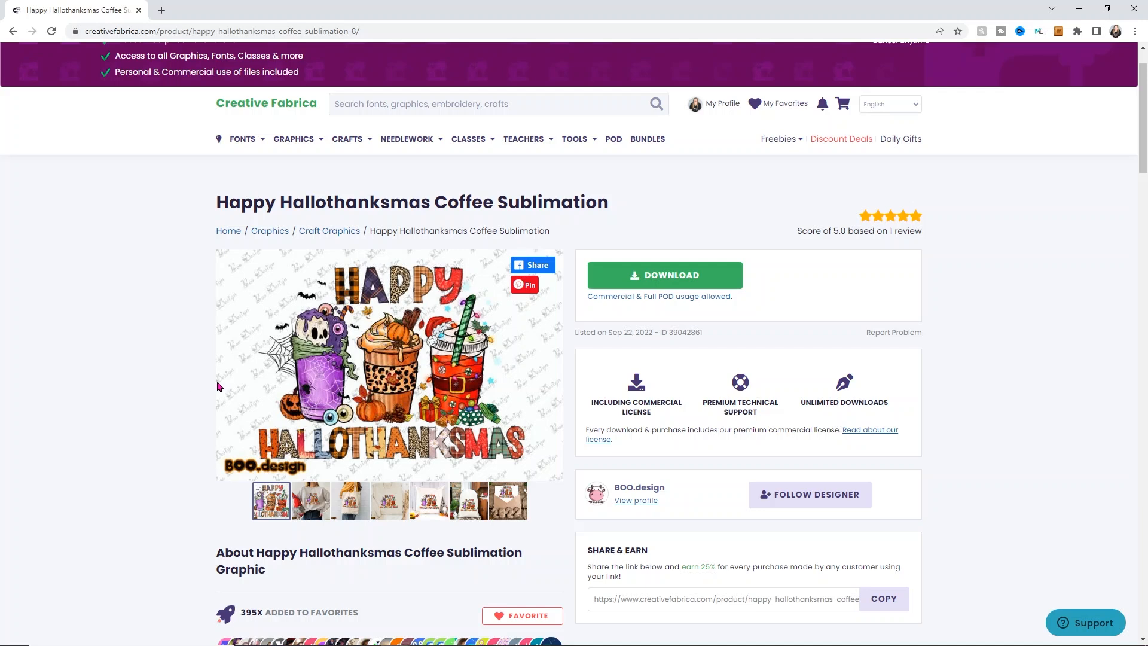
pyautogui.click(649, 277)
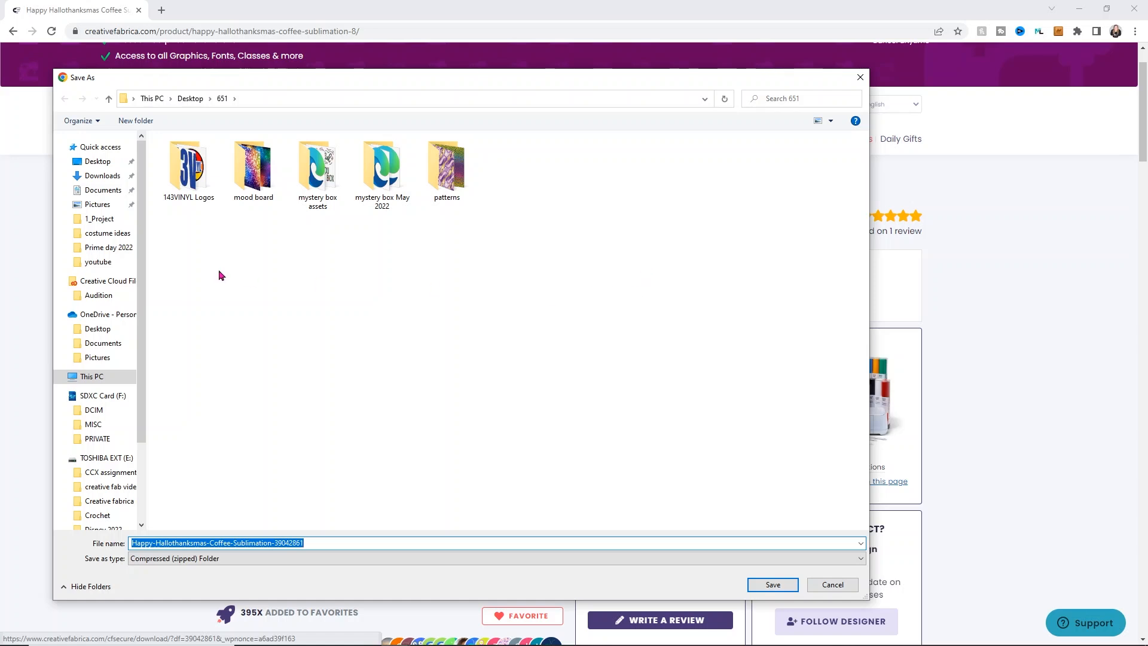
pyautogui.click(190, 99)
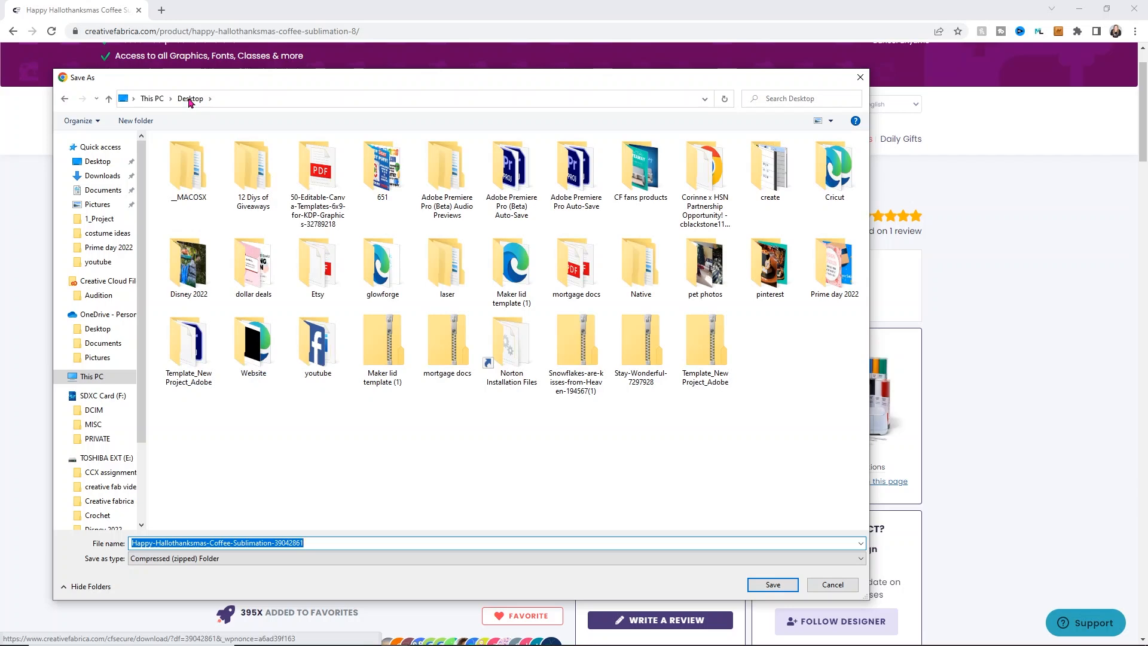
pyautogui.doubleClick(826, 160)
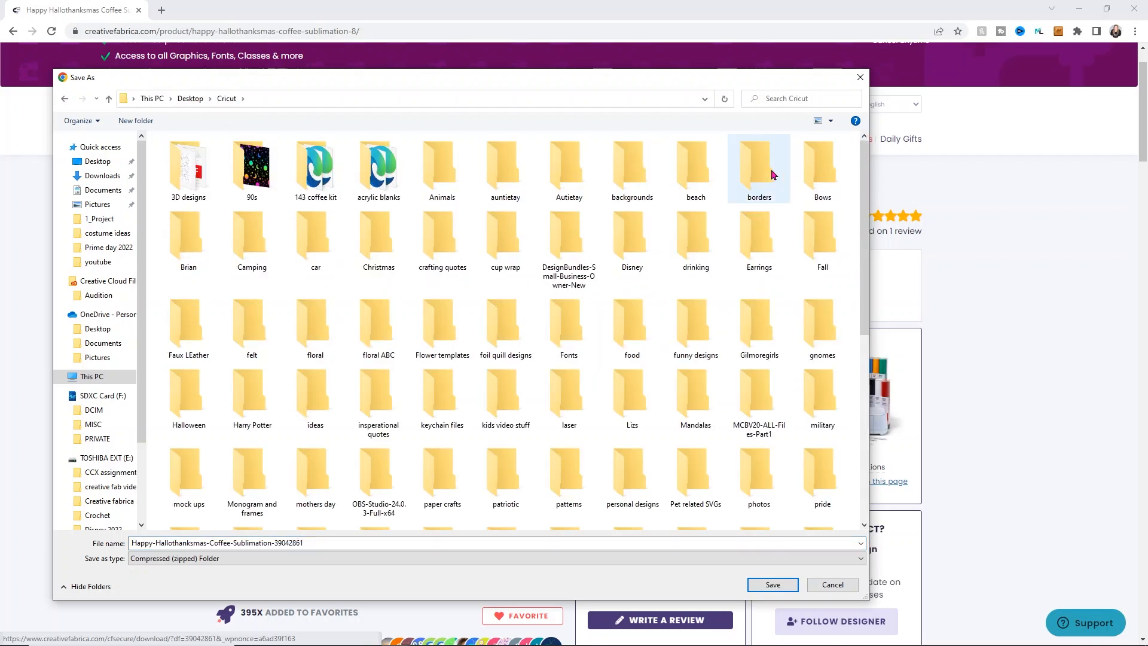
pyautogui.scroll(-3, 670, 248)
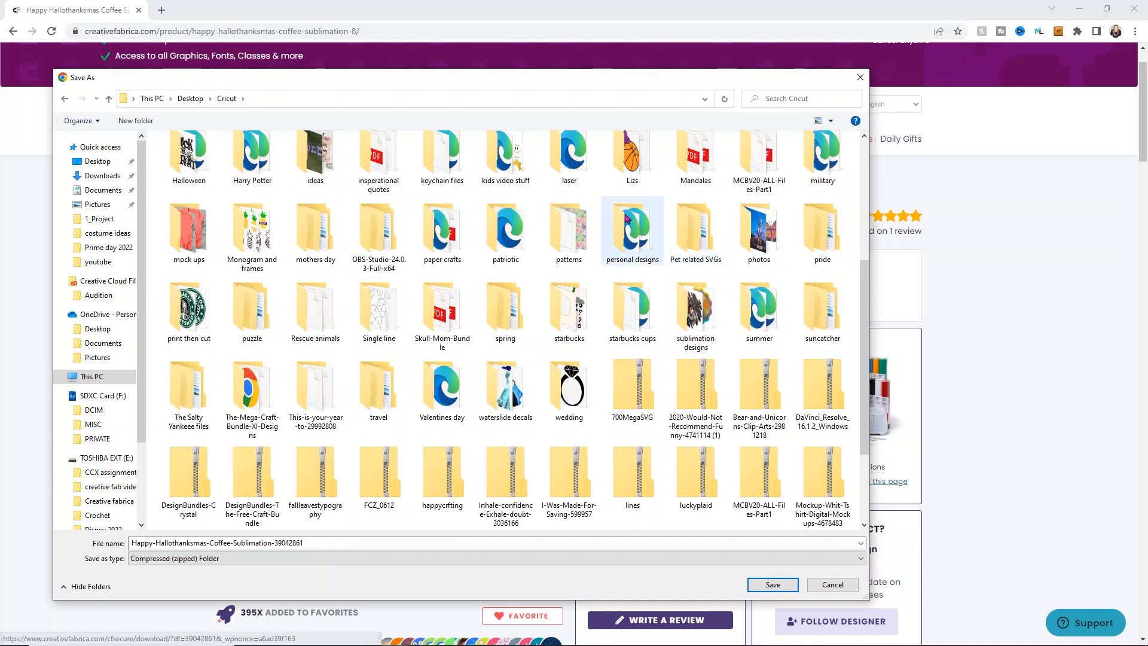
pyautogui.doubleClick(203, 308)
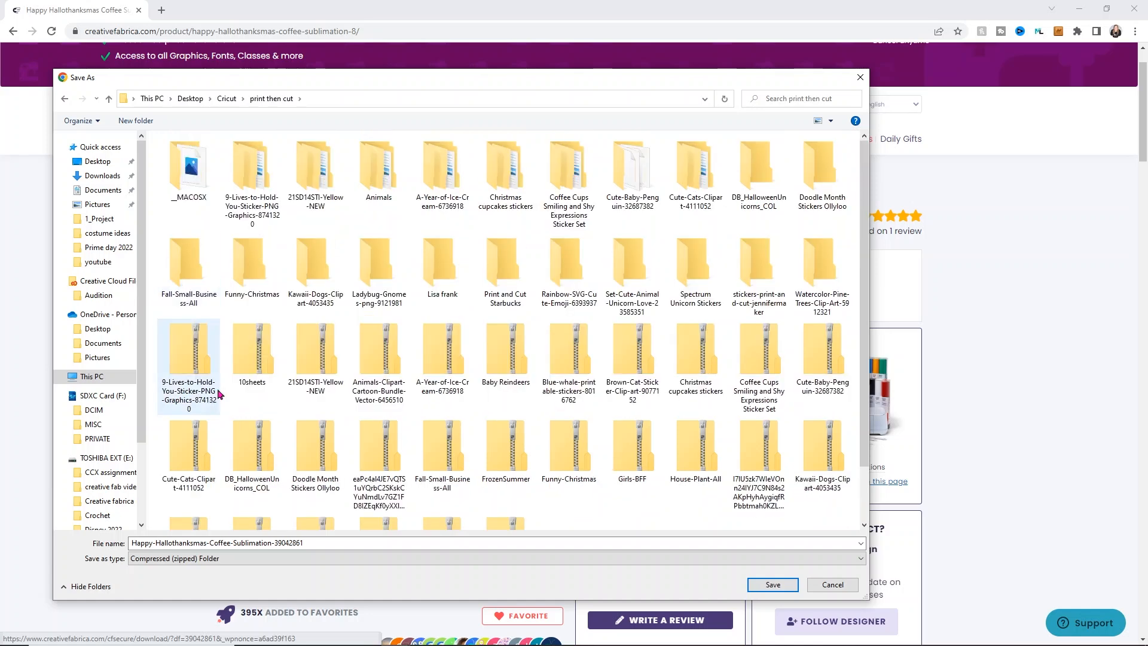
# Step: Shorten the download's file name to Happy-Hallothanksmas-Coffee- and save the zip file
pyautogui.click(315, 544)
pyautogui.moveTo(322, 544); pyautogui.dragTo(233, 544)
pyautogui.press('BackSpace')
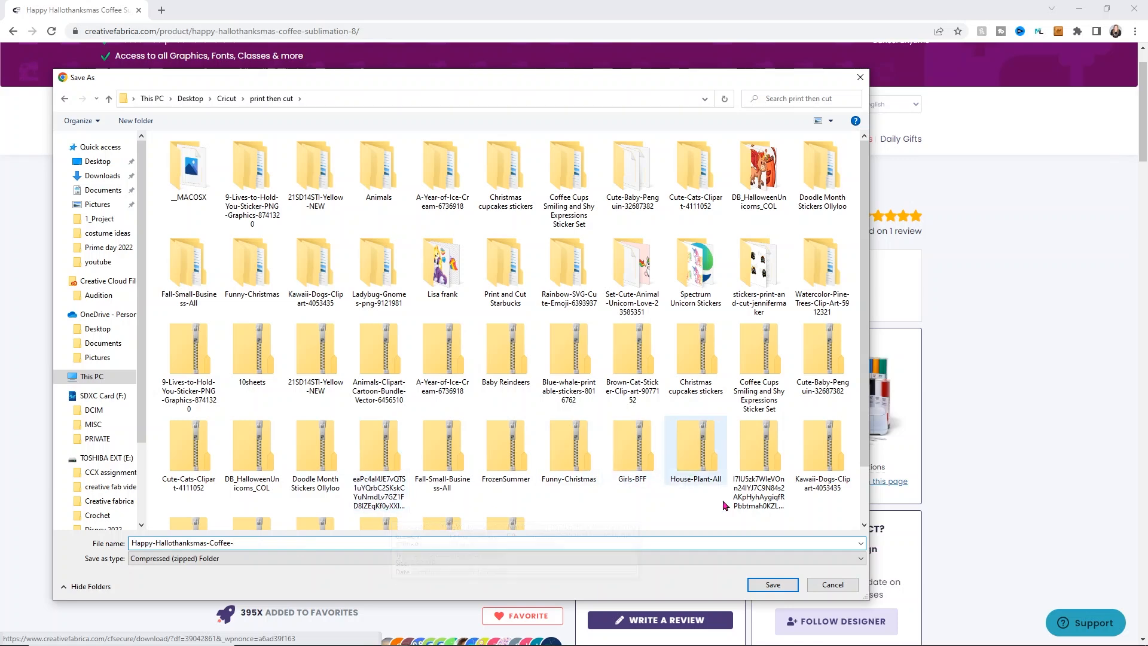
pyautogui.click(773, 585)
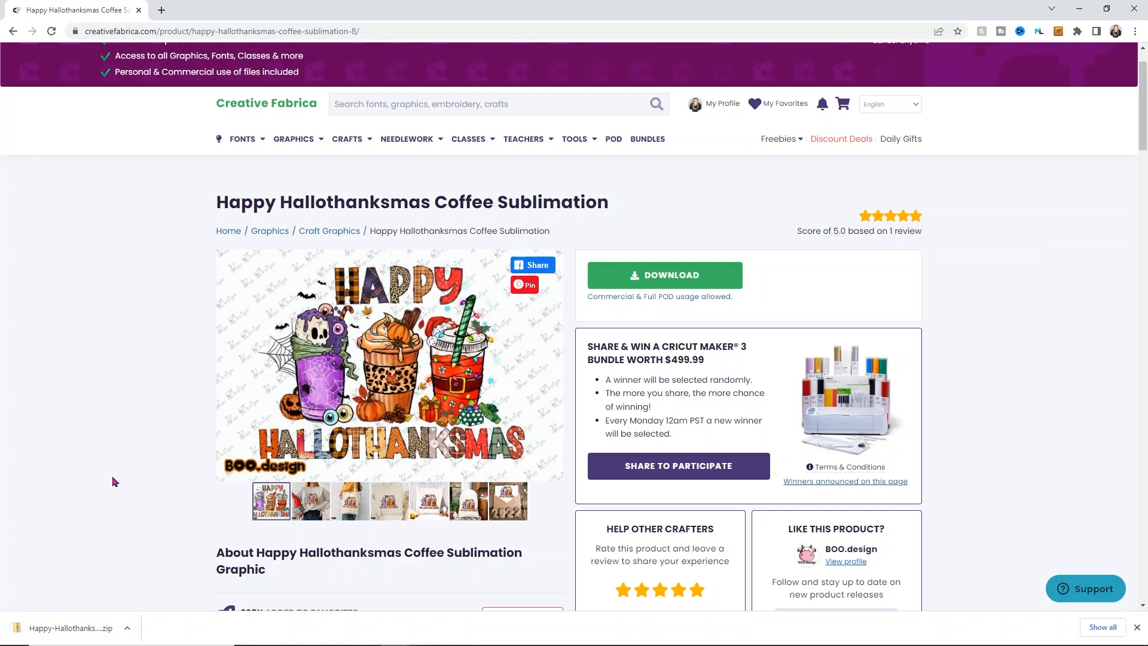
# Step: Open the downloaded zip, extract all its contents and preview the Happy Hallothanksmas Coffee Sublimation PNG
pyautogui.click(78, 625)
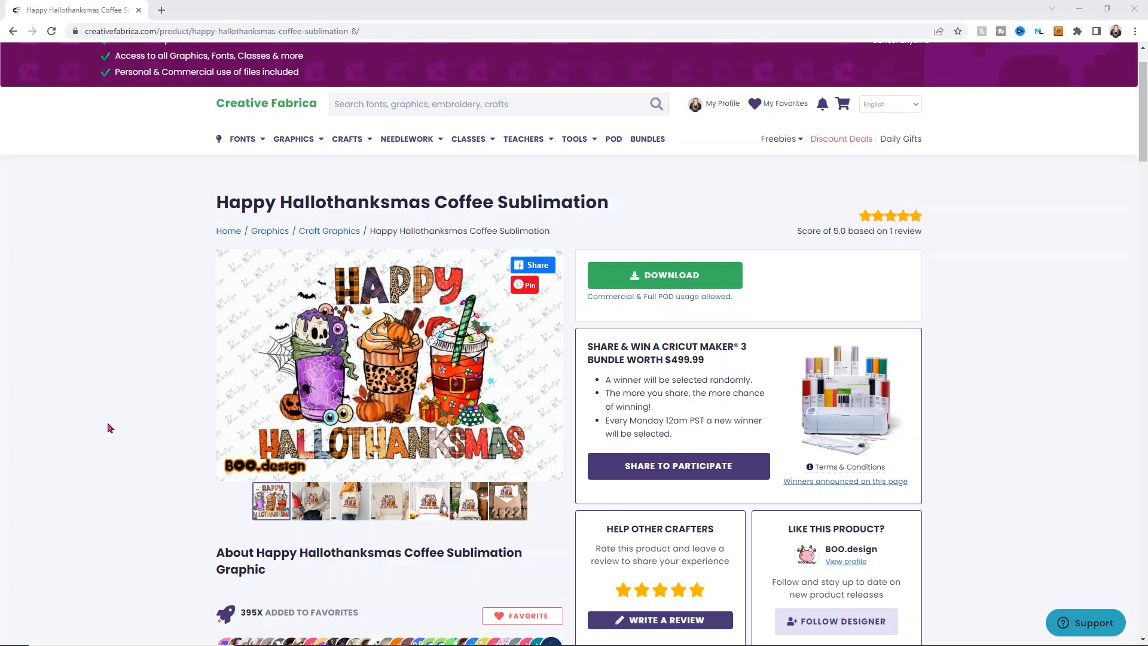
pyautogui.moveTo(854, 294); pyautogui.dragTo(802, 232)
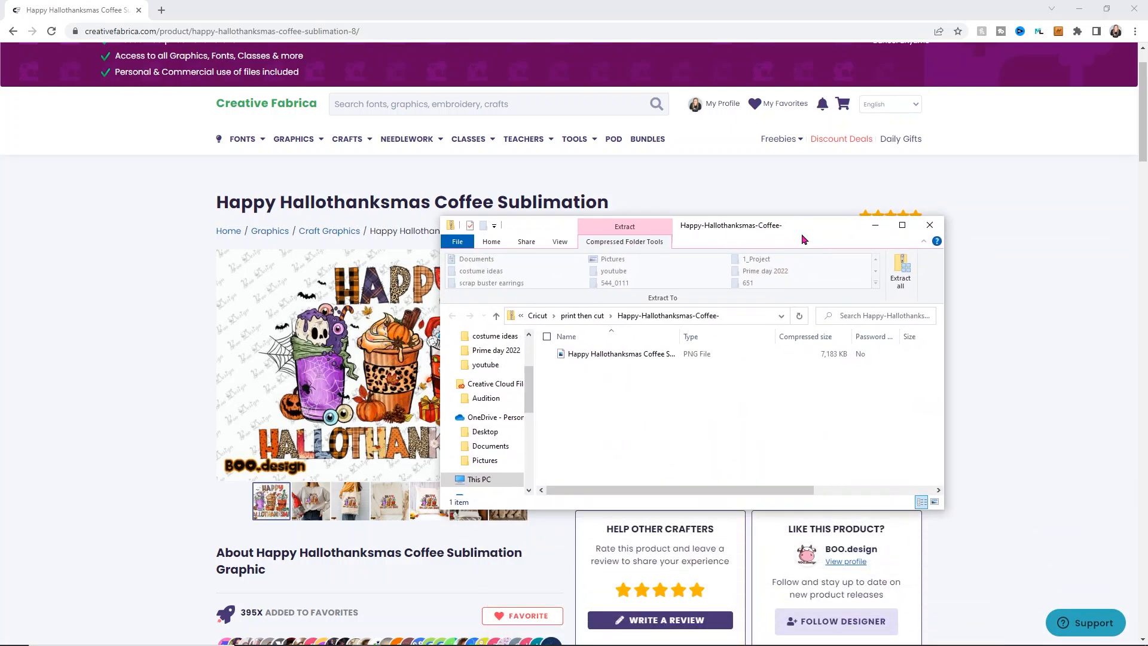
pyautogui.click(902, 269)
pyautogui.click(682, 445)
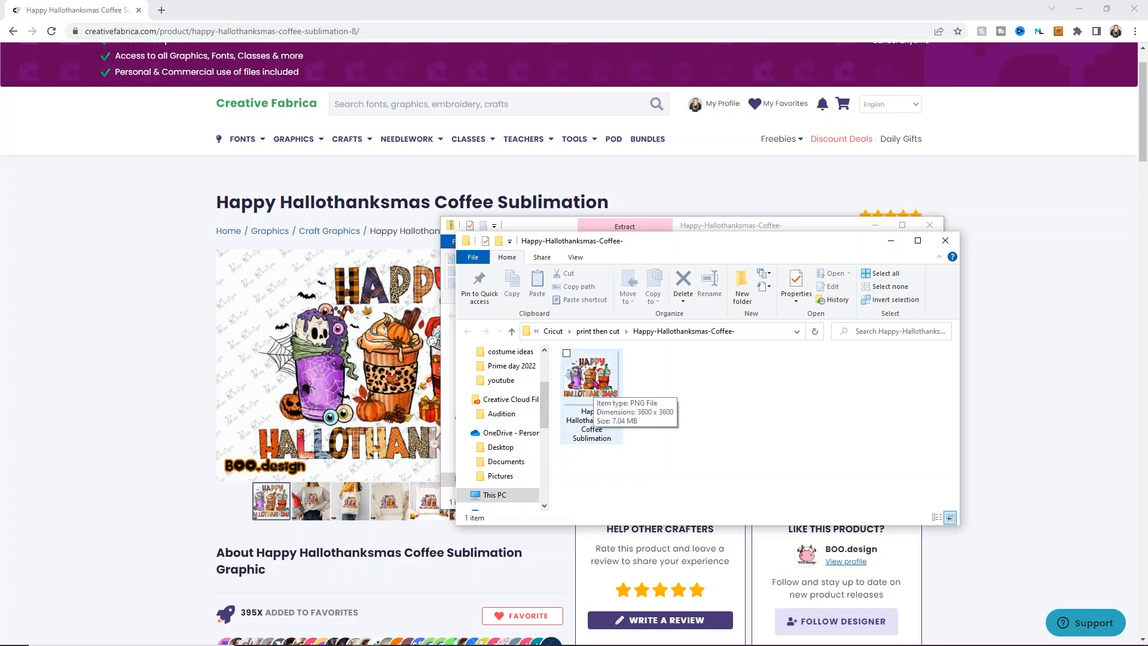
pyautogui.doubleClick(595, 383)
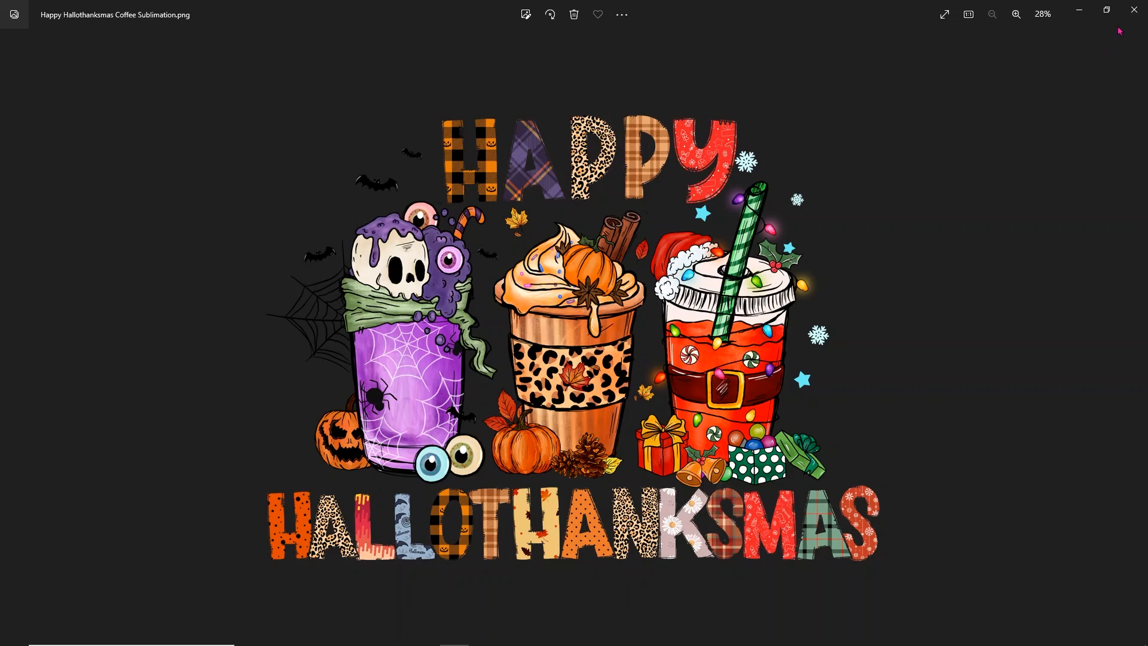
pyautogui.click(1134, 9)
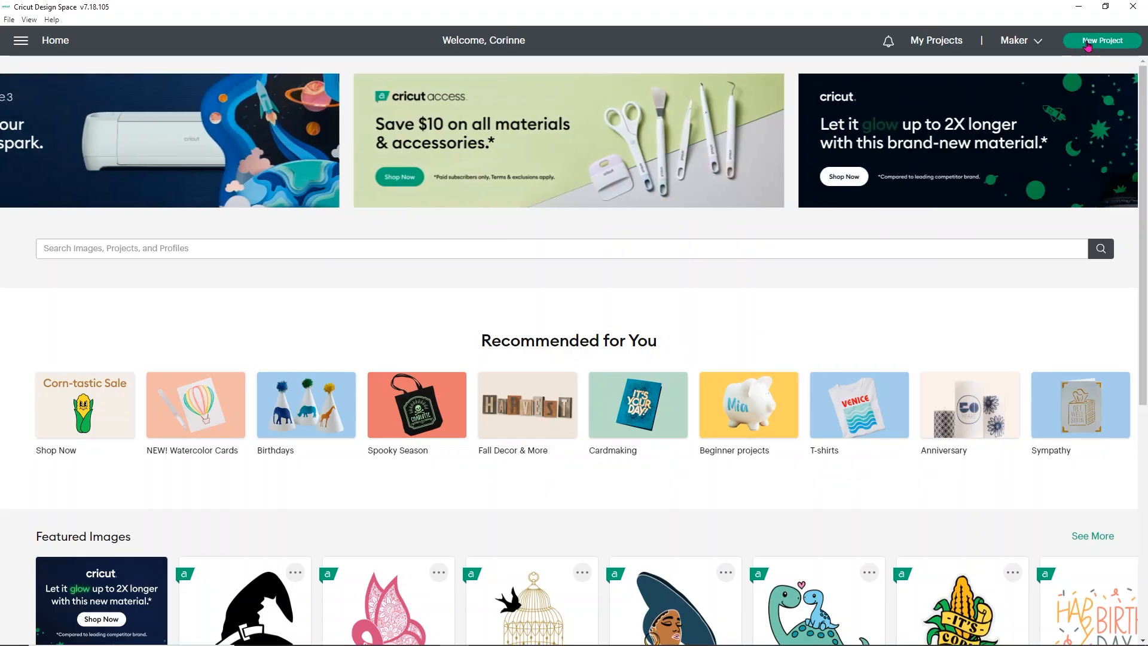
# Step: Create a new project in Cricut Design Space and load the extracted Happy Hallothanksmas PNG from its folder into the image upload
pyautogui.click(1089, 45)
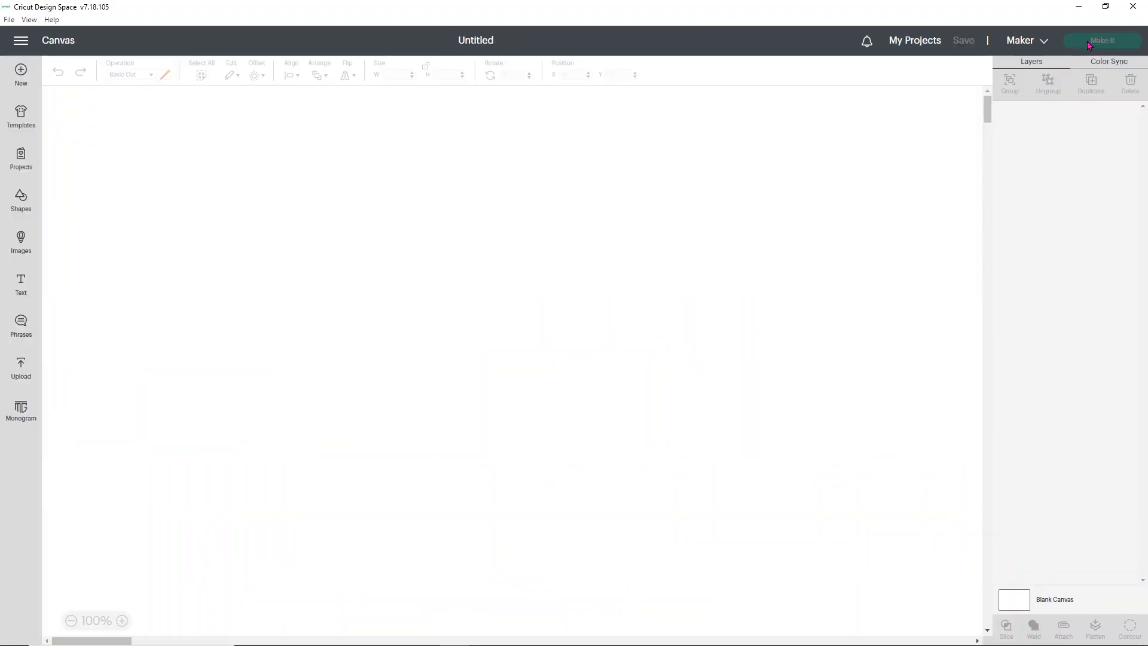
pyautogui.click(18, 371)
pyautogui.click(113, 233)
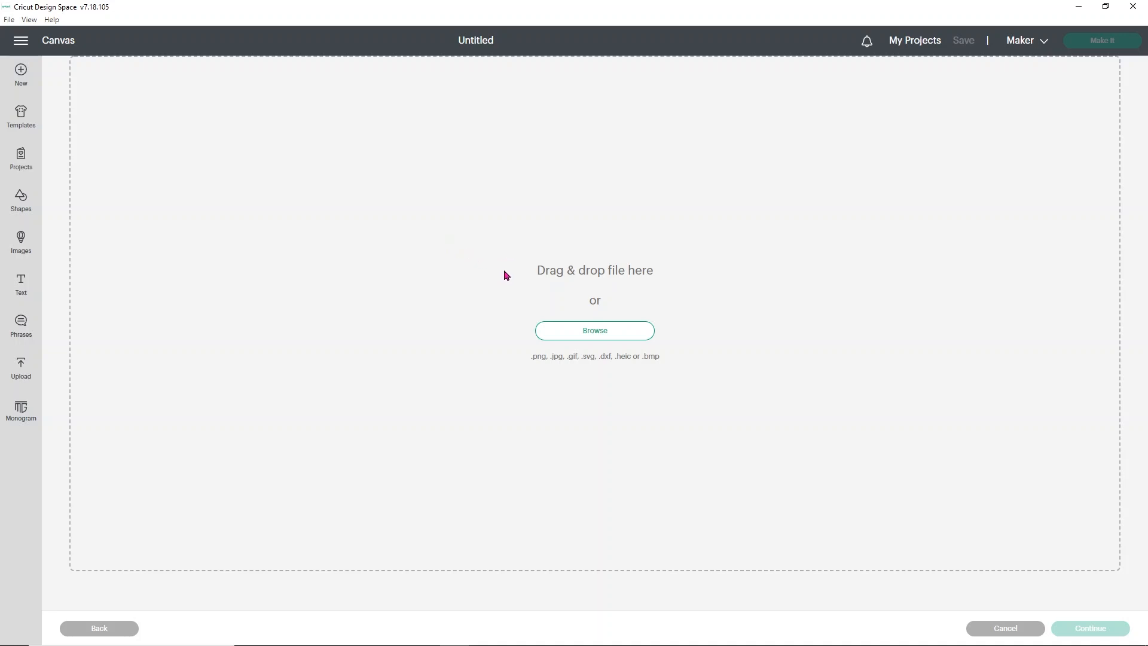
pyautogui.moveTo(366, 640)
pyautogui.click(423, 592)
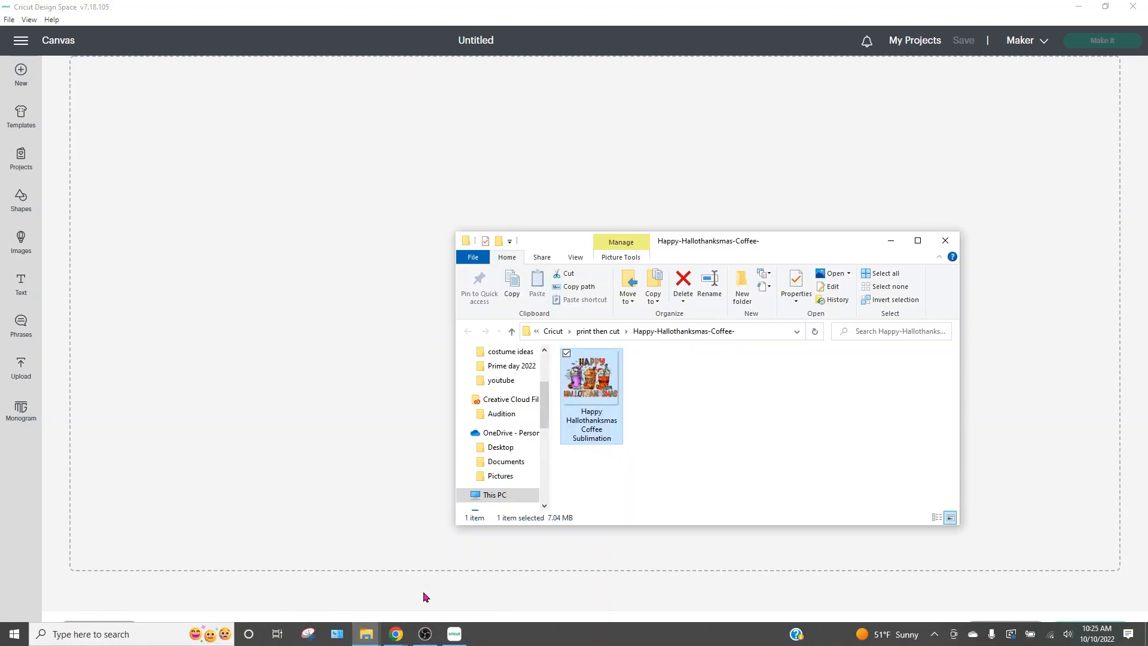
pyautogui.moveTo(605, 389); pyautogui.dragTo(307, 320)
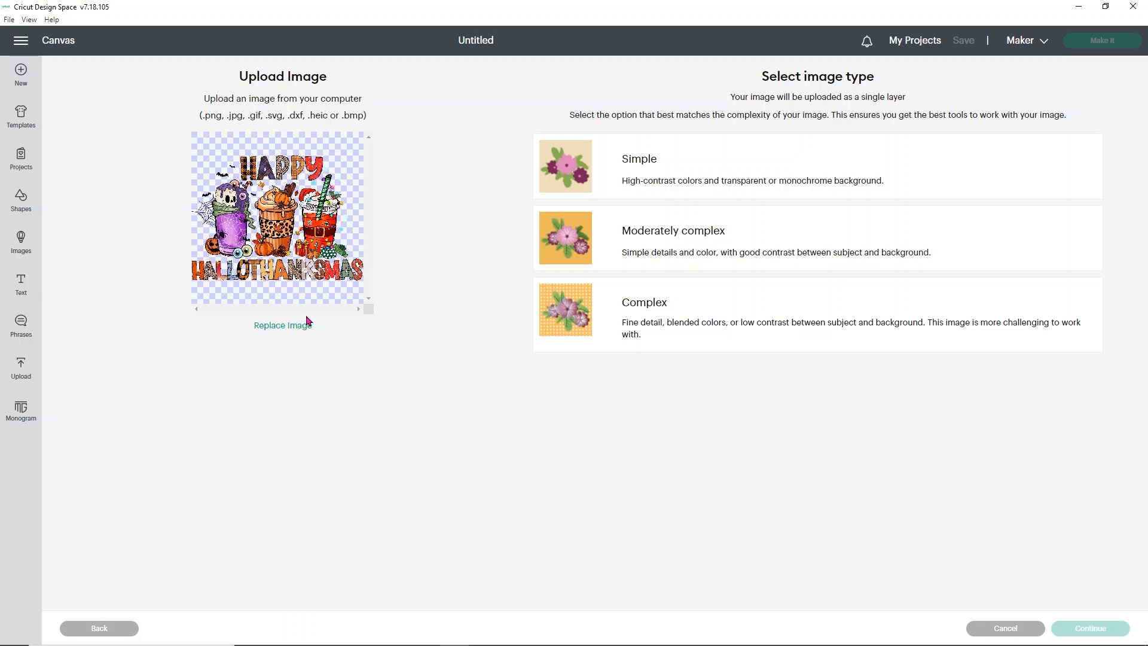
# Step: Set the image type to Complex, keep the background as it is, and choose Print Then Cut Image as the upload type
pyautogui.click(621, 315)
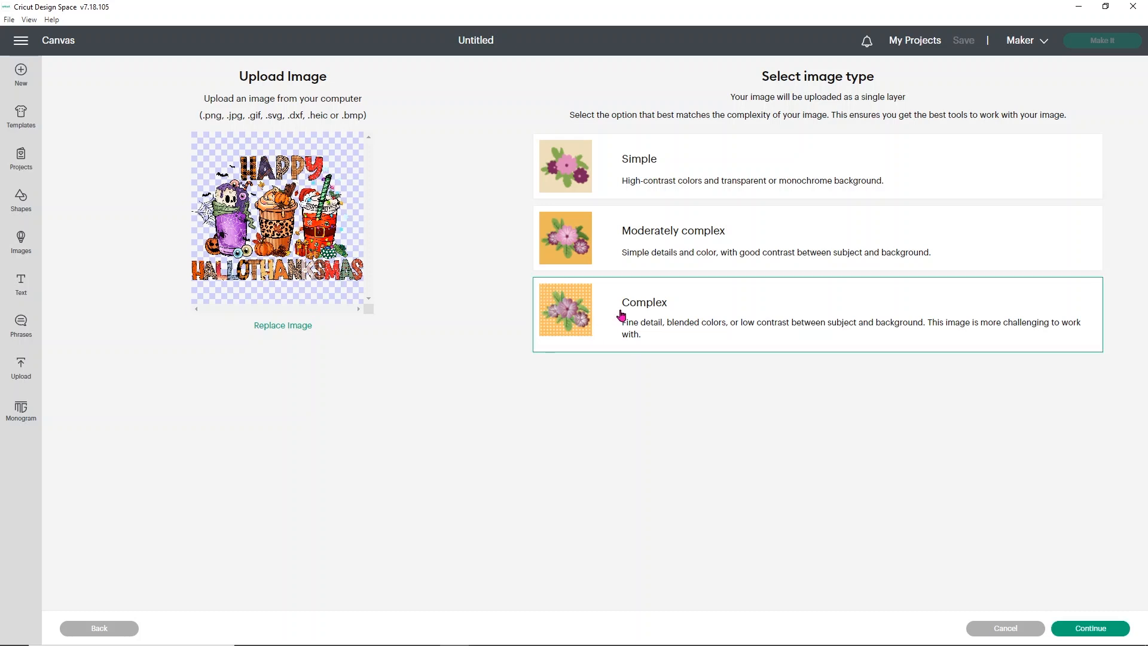
pyautogui.click(1067, 626)
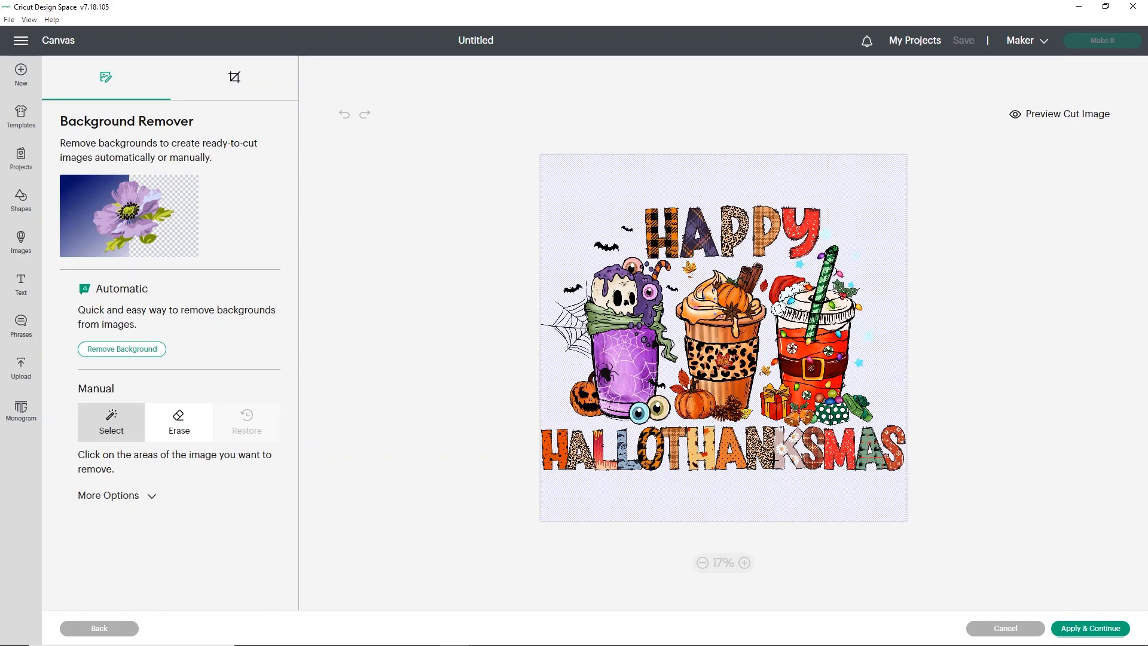
pyautogui.click(1080, 629)
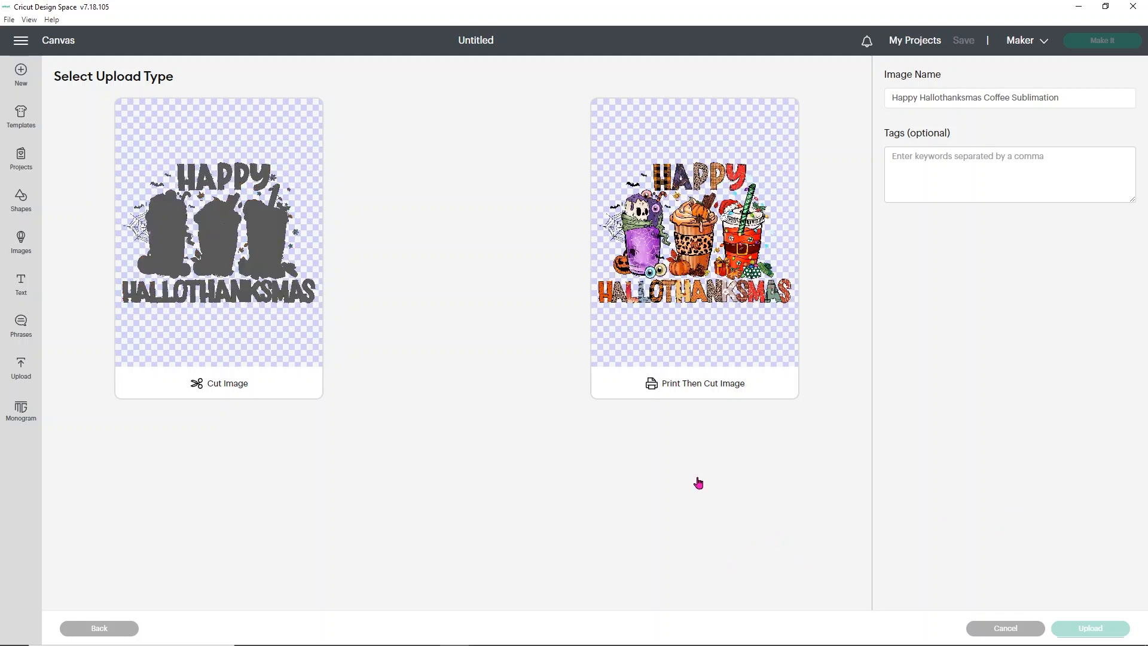
pyautogui.click(696, 244)
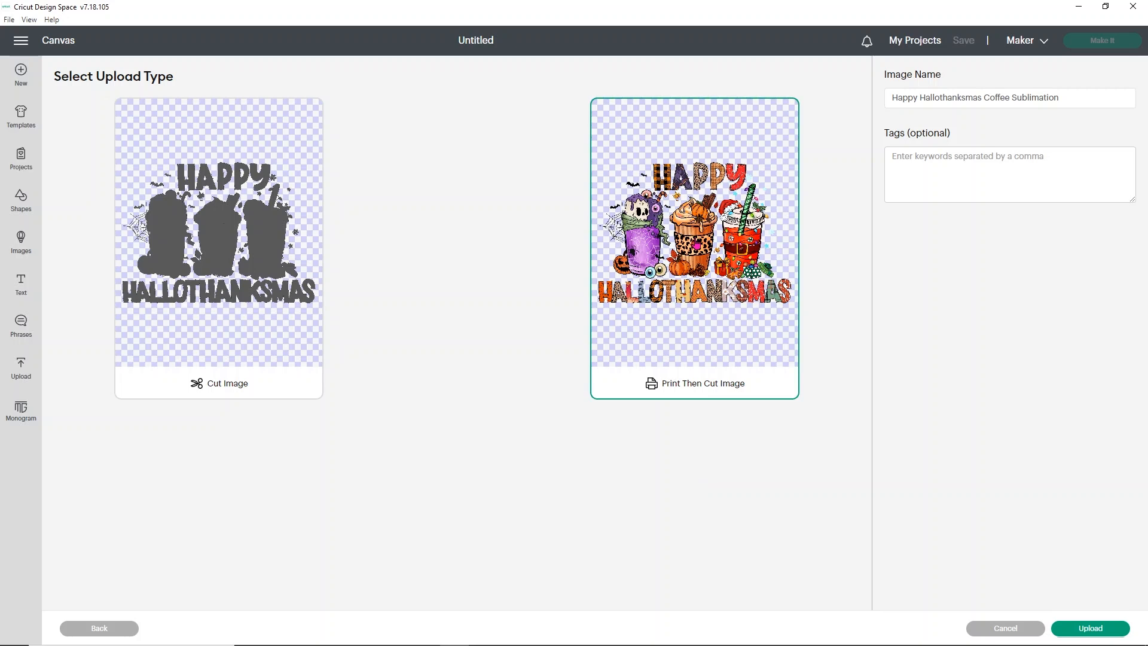
# Step: Finish uploading the Happy Hallothanksmas image and add it to the canvas
pyautogui.click(1080, 629)
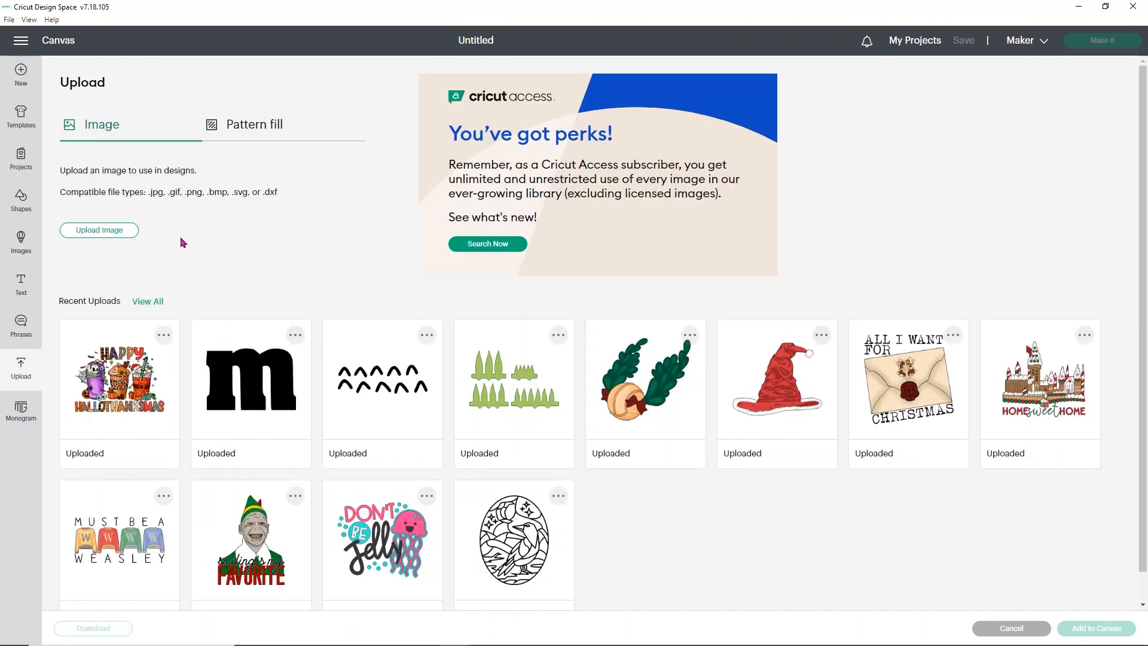
pyautogui.click(123, 388)
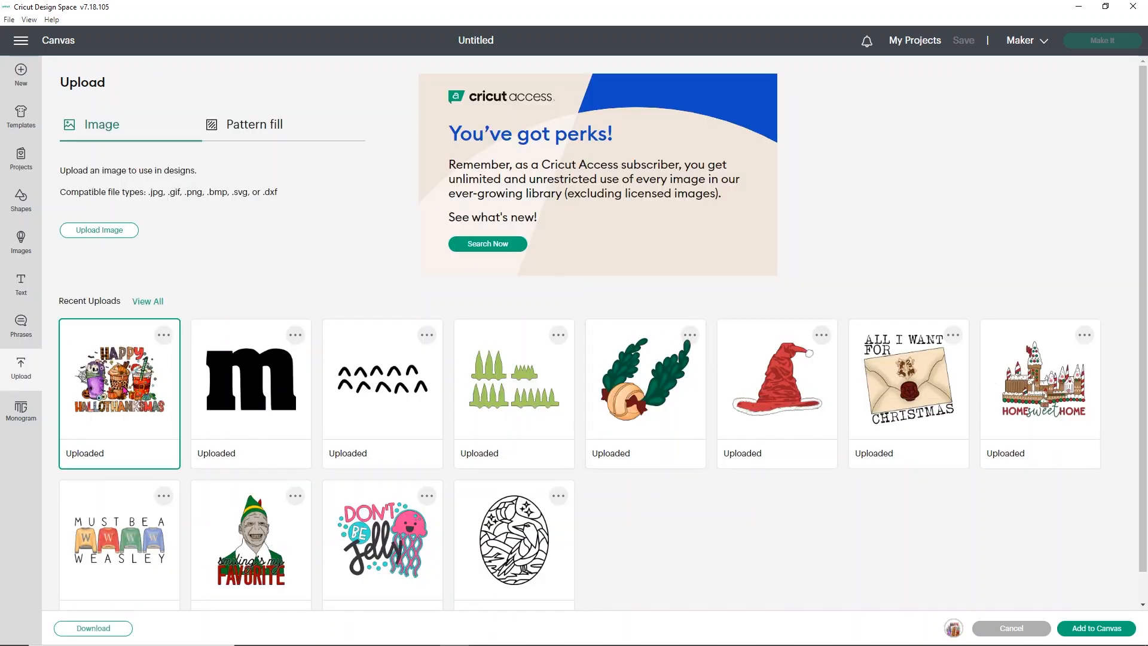
pyautogui.click(1077, 629)
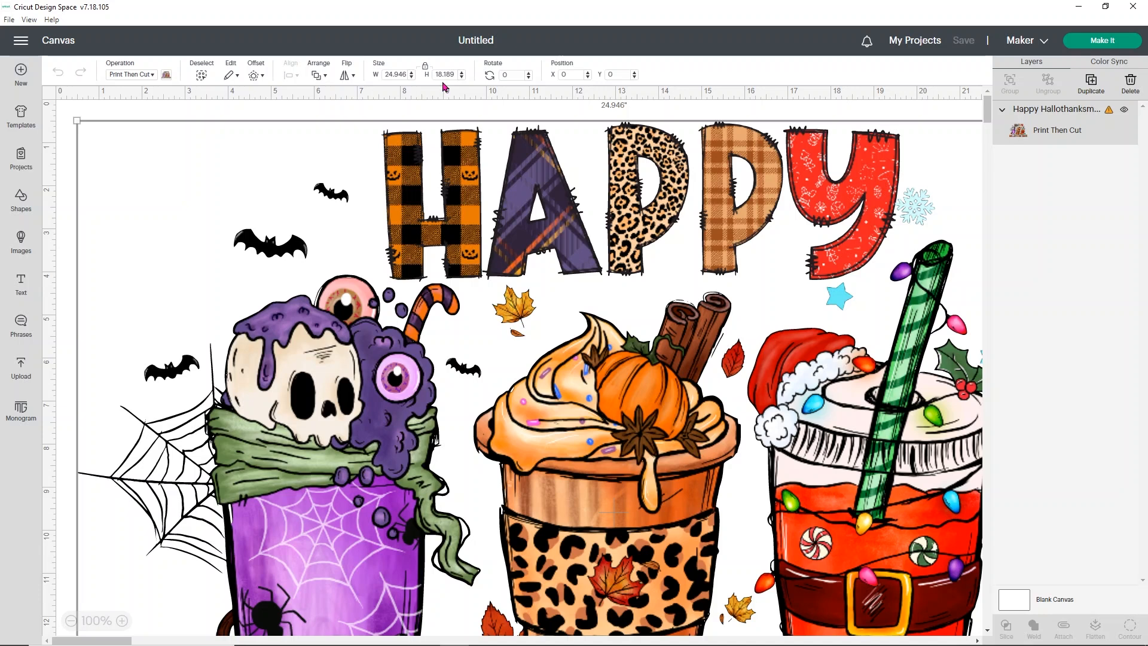
# Step: Resize the Happy Hallothanksmas image to 9.25 inches wide and move it to about X 3.8, Y 1.7 on the canvas
pyautogui.doubleClick(388, 74)
pyautogui.press('Return')
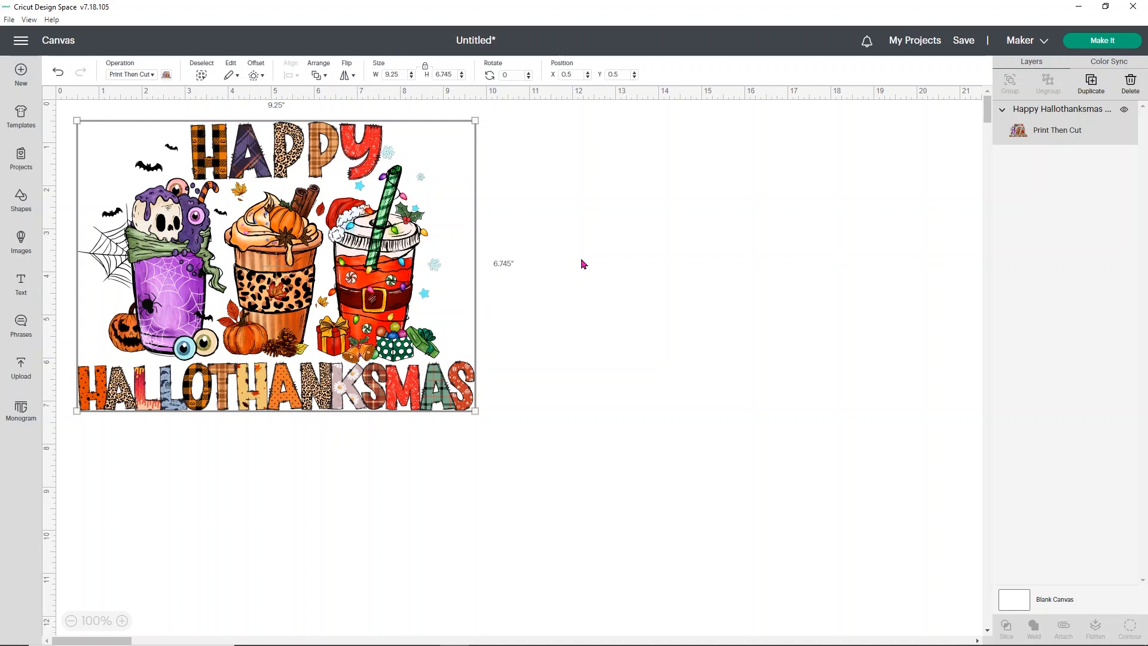
pyautogui.moveTo(407, 275); pyautogui.dragTo(540, 320)
pyautogui.click(473, 217)
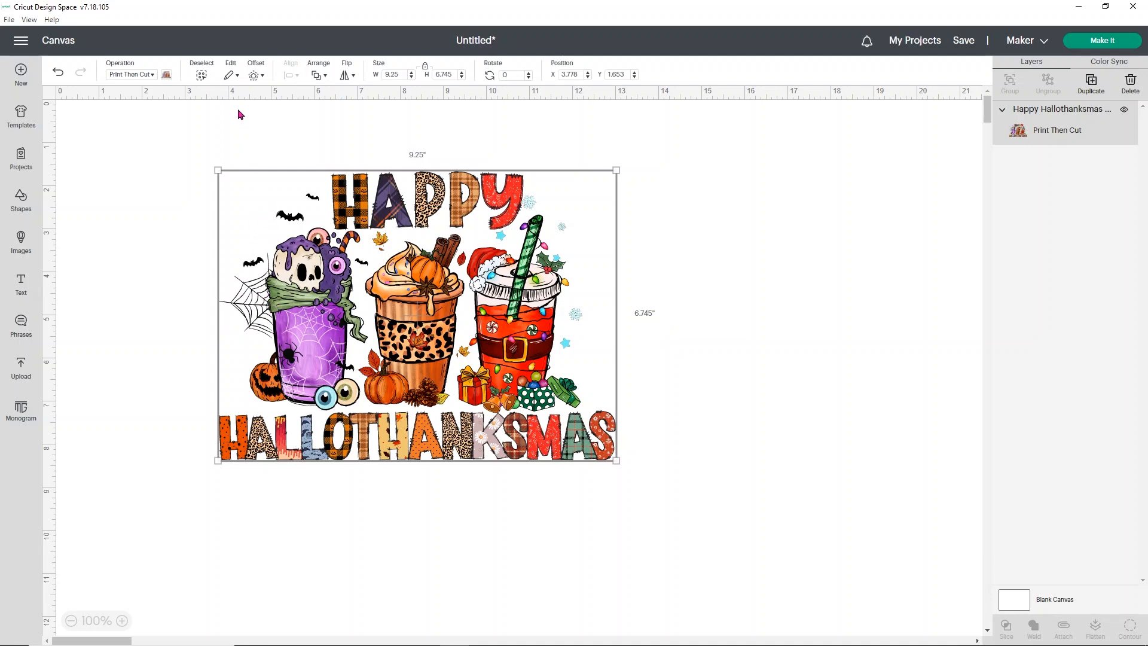
# Step: Add a 0.25 in offset with rounded corners around the Happy Hallothanksmas image and color it white
pyautogui.click(255, 76)
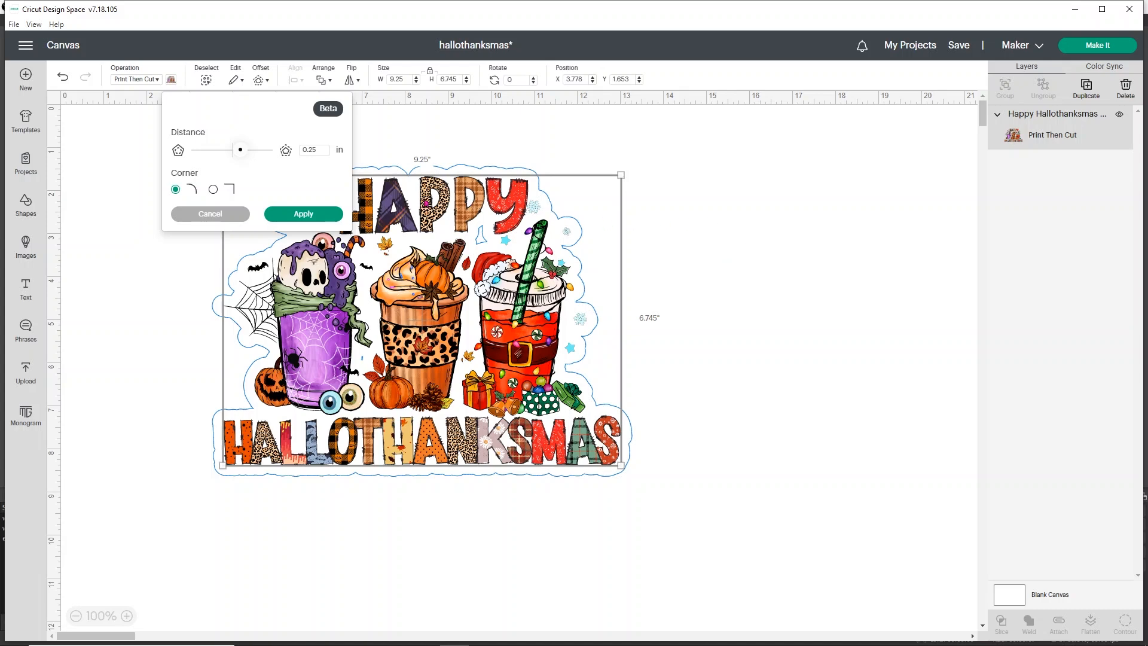
pyautogui.click(330, 214)
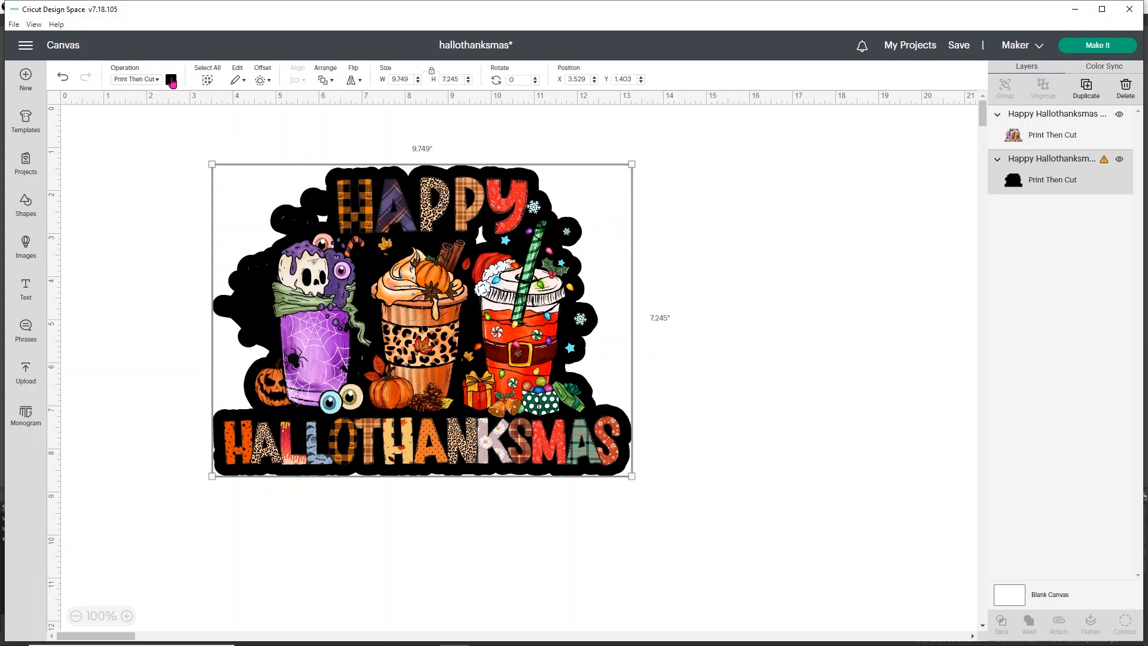
pyautogui.click(172, 81)
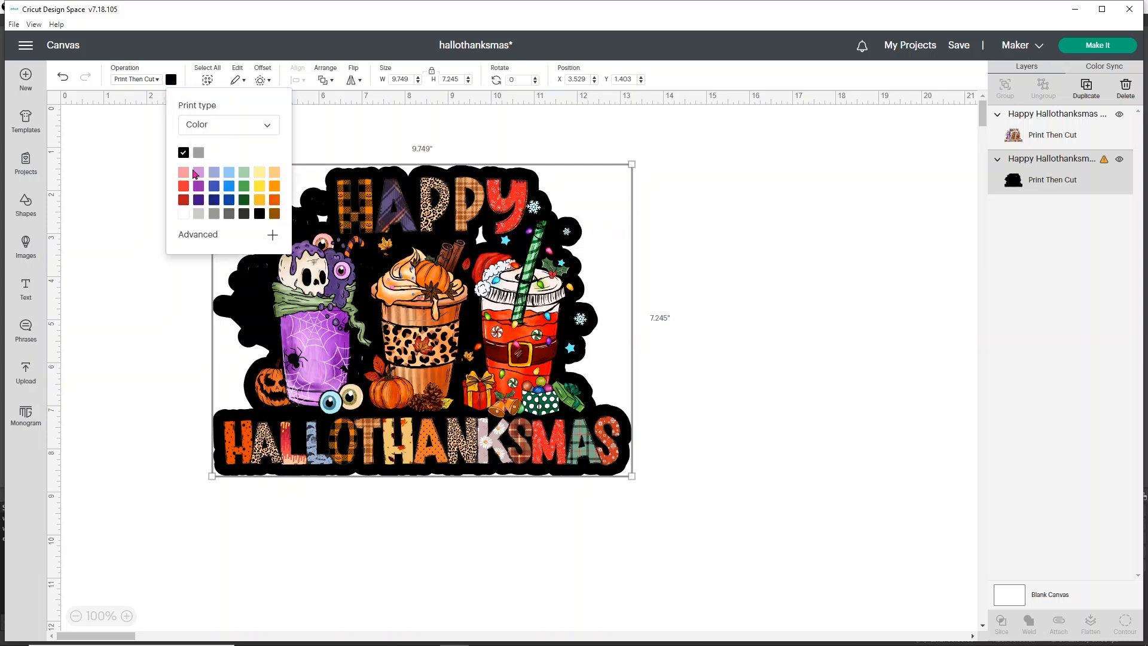
pyautogui.click(186, 213)
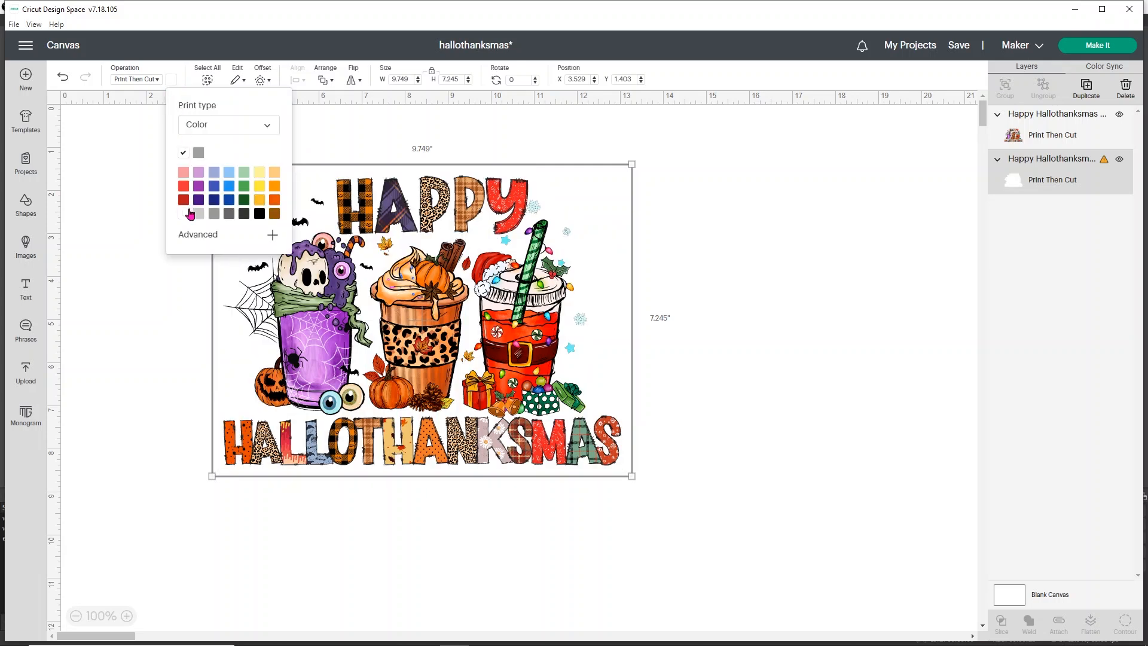
pyautogui.click(699, 221)
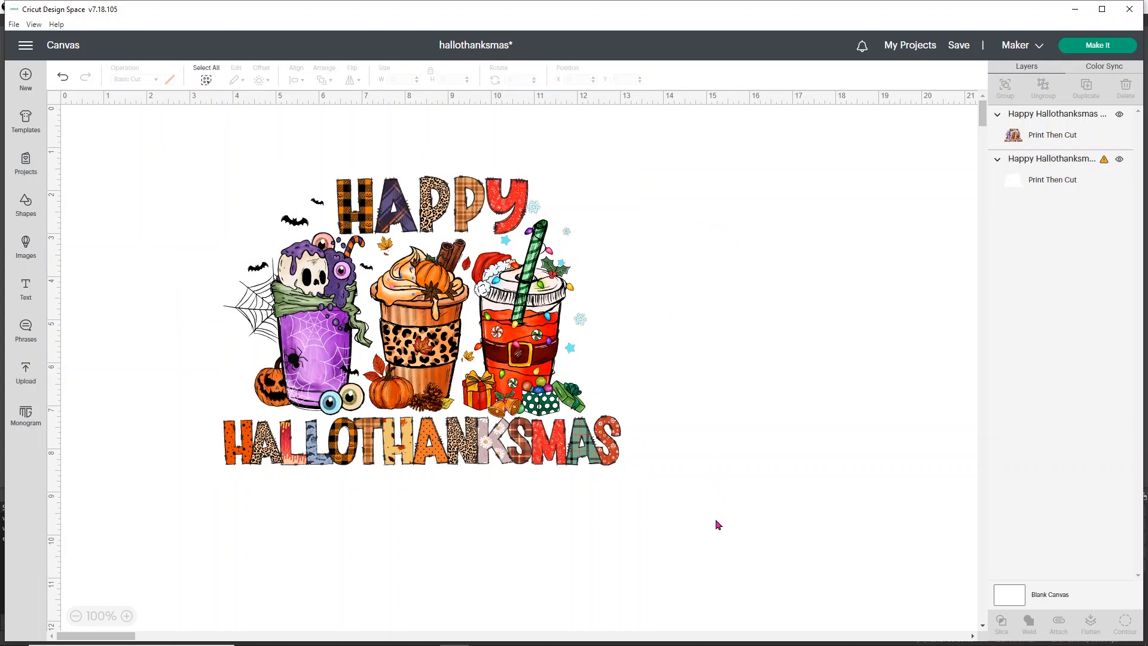
# Step: Change the offset layer's operation to Basic Cut and hide all of its inner contours
pyautogui.moveTo(715, 519); pyautogui.dragTo(770, 184)
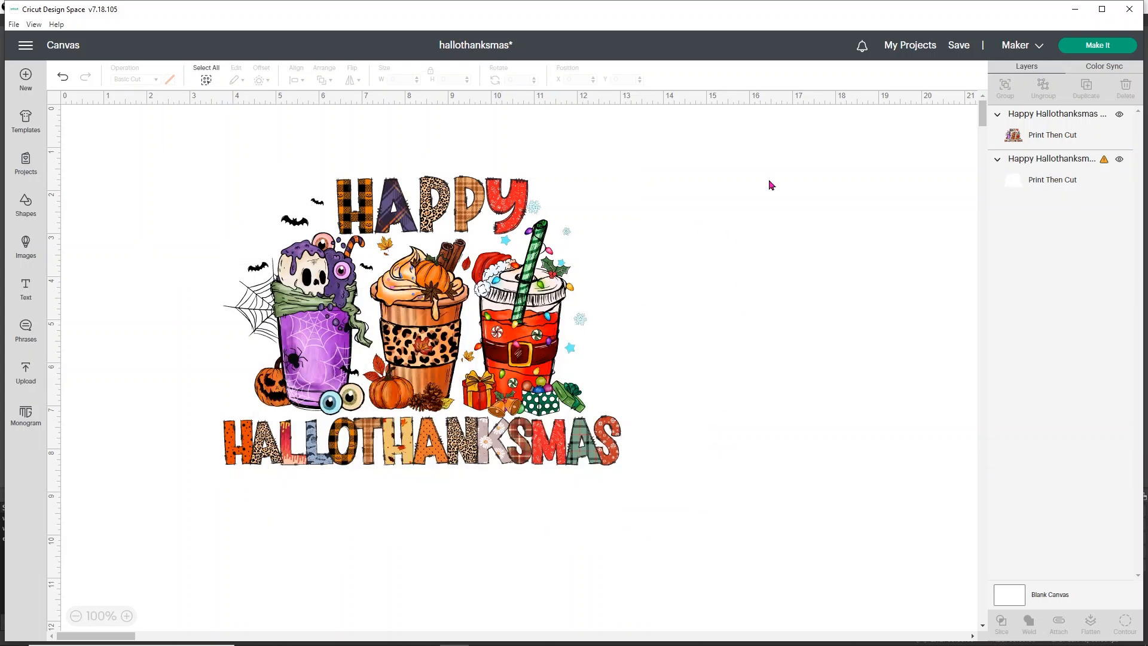
pyautogui.click(1065, 178)
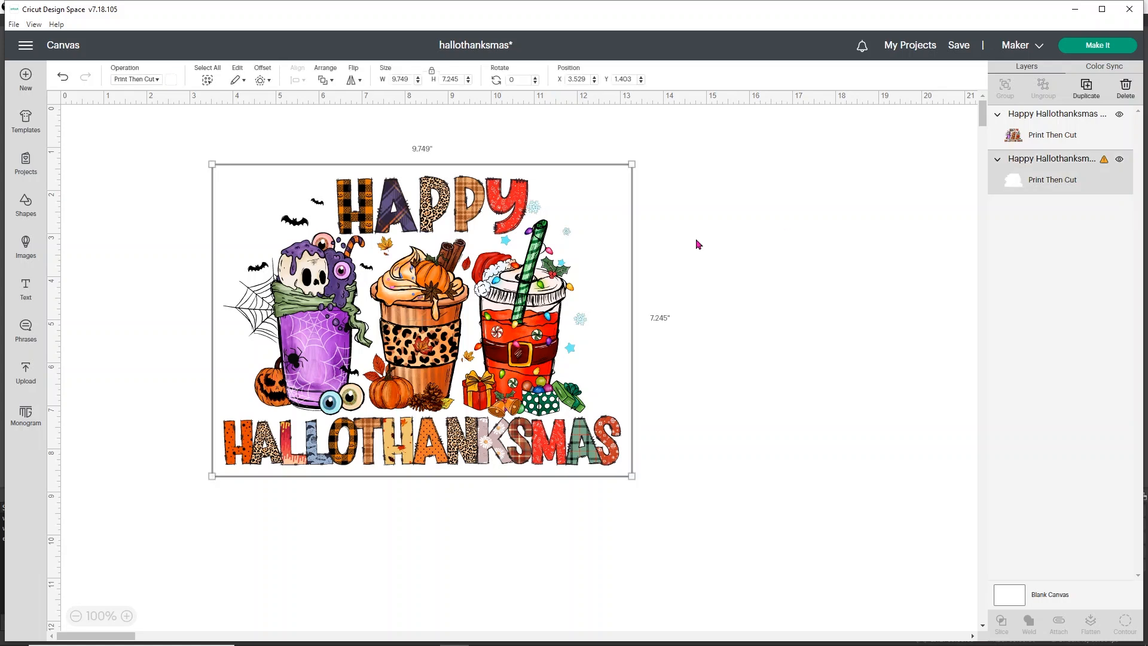
pyautogui.click(137, 84)
pyautogui.click(128, 110)
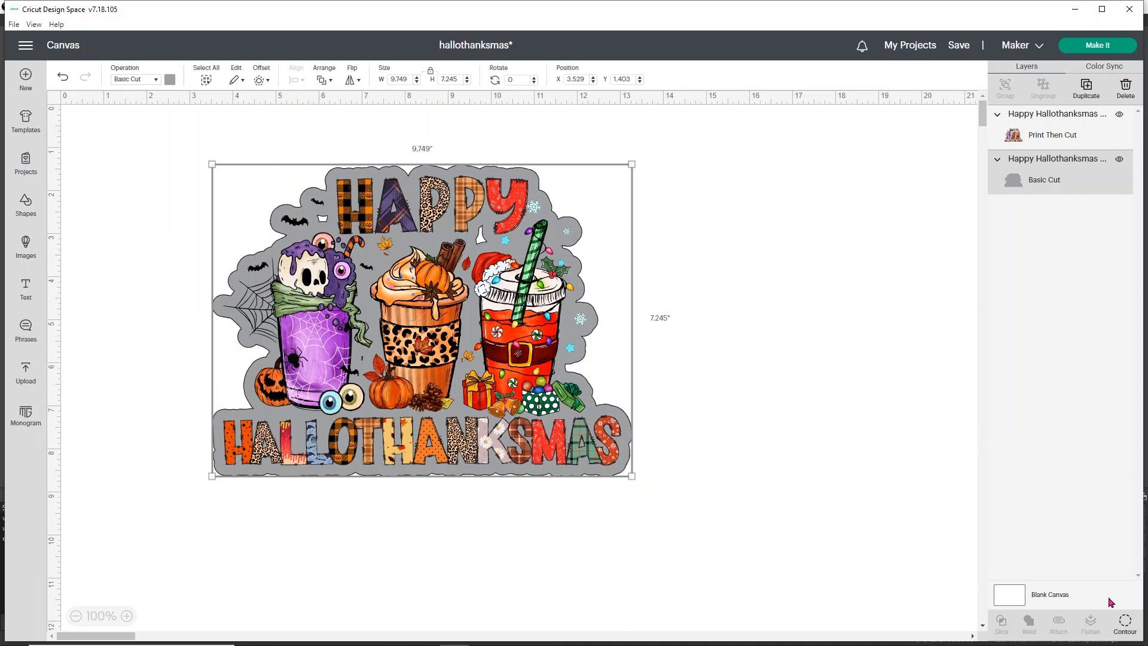
pyautogui.click(1124, 625)
pyautogui.click(821, 404)
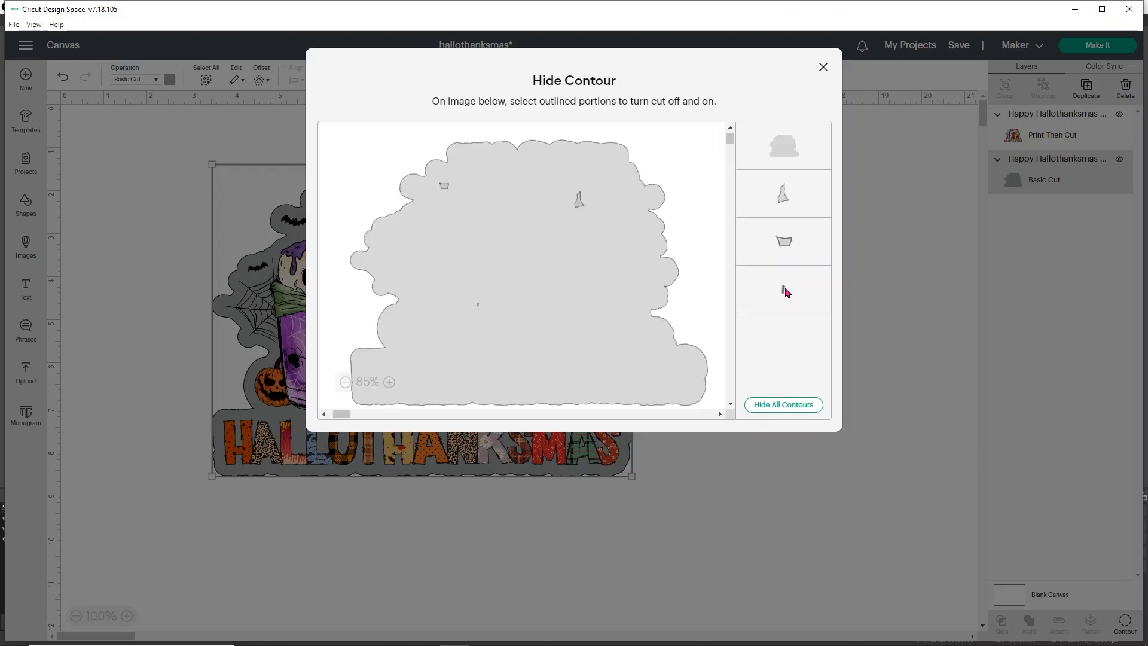
pyautogui.click(786, 404)
pyautogui.click(823, 68)
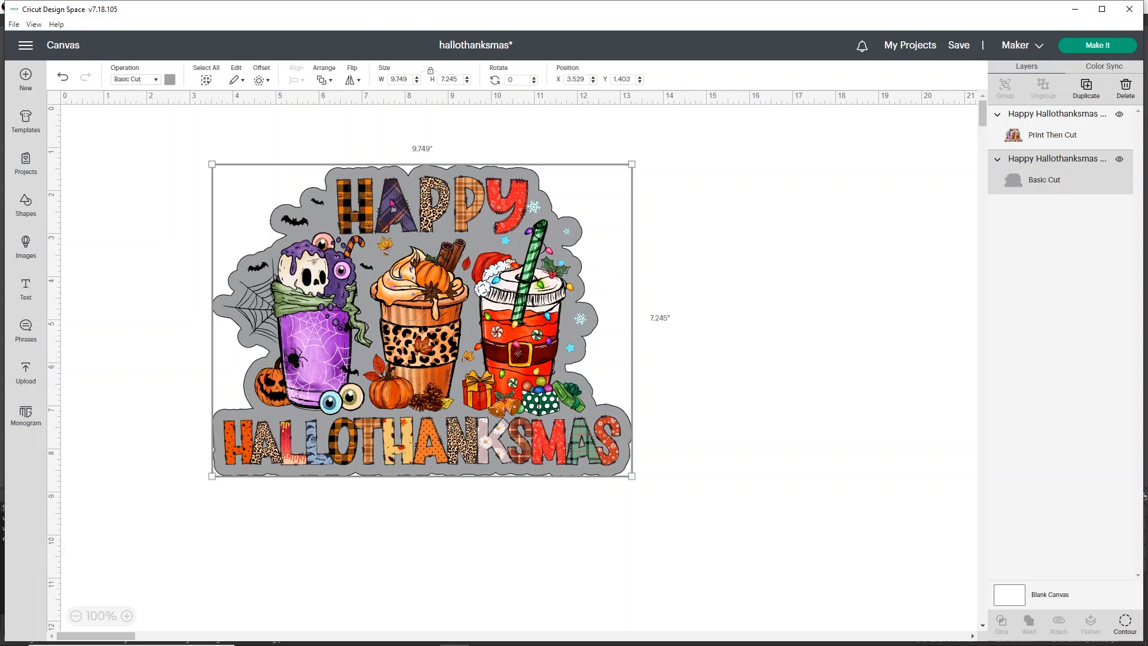
# Step: Paste a copy of the Happy Hallothanksmas image and move it clear of the original, below and to its right
pyautogui.click(1025, 142)
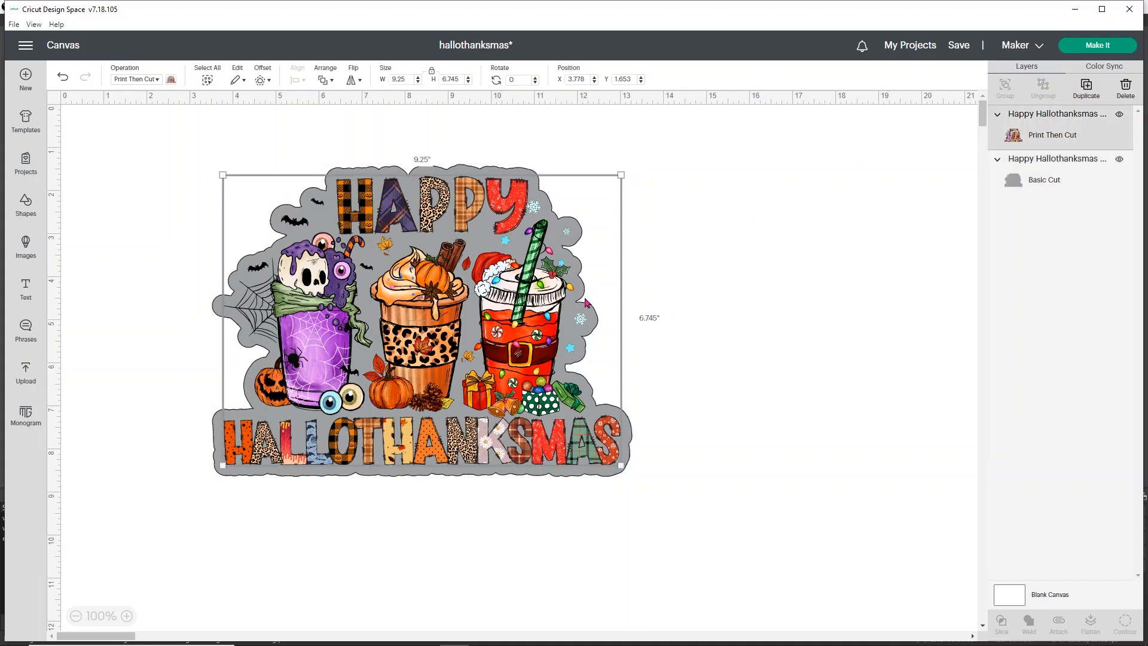
pyautogui.hotkey('ctrl', 'v')
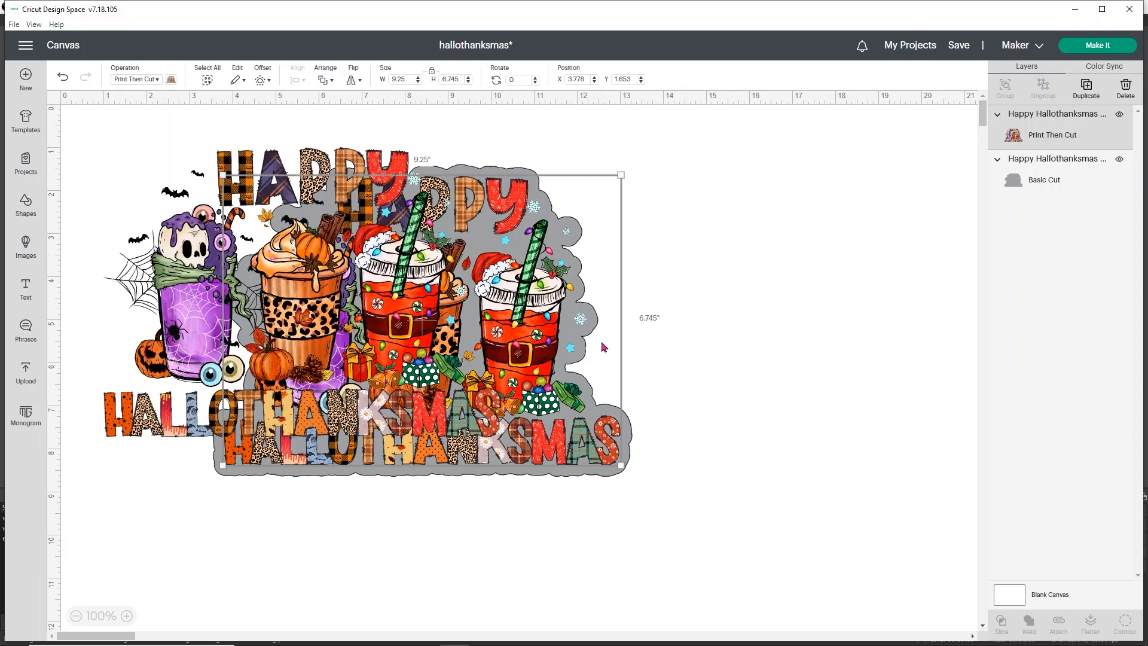
pyautogui.moveTo(415, 300); pyautogui.dragTo(1004, 491)
# Step: Color the Basic Cut offset white and flatten it together with the original image above it
pyautogui.click(1064, 219)
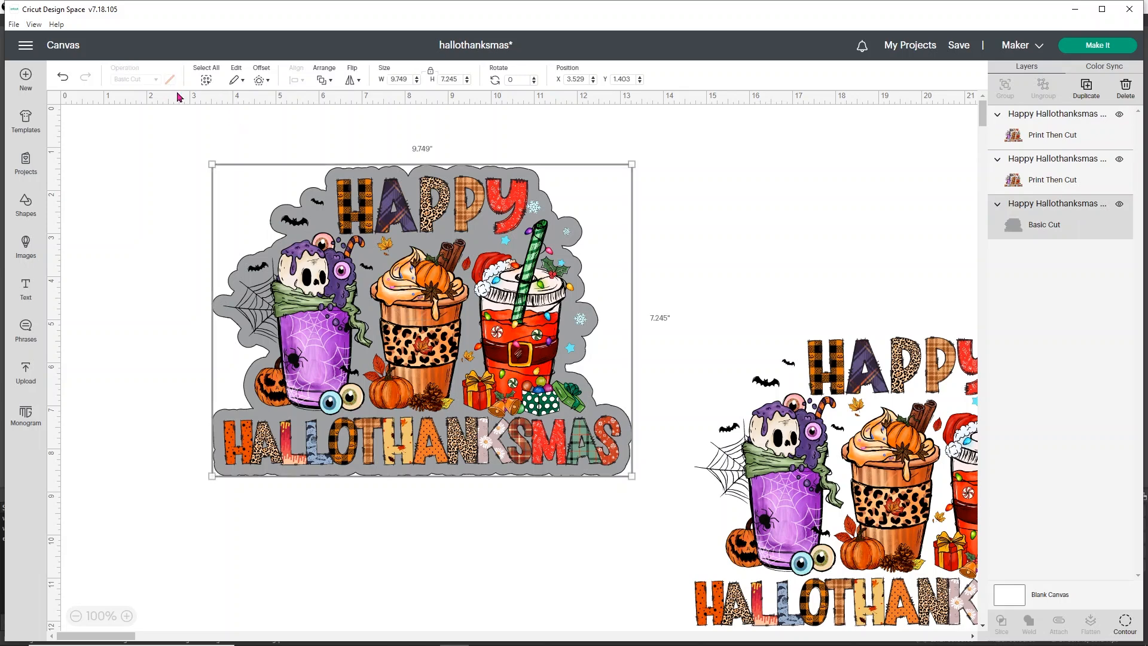
pyautogui.click(170, 79)
pyautogui.click(181, 196)
pyautogui.click(128, 207)
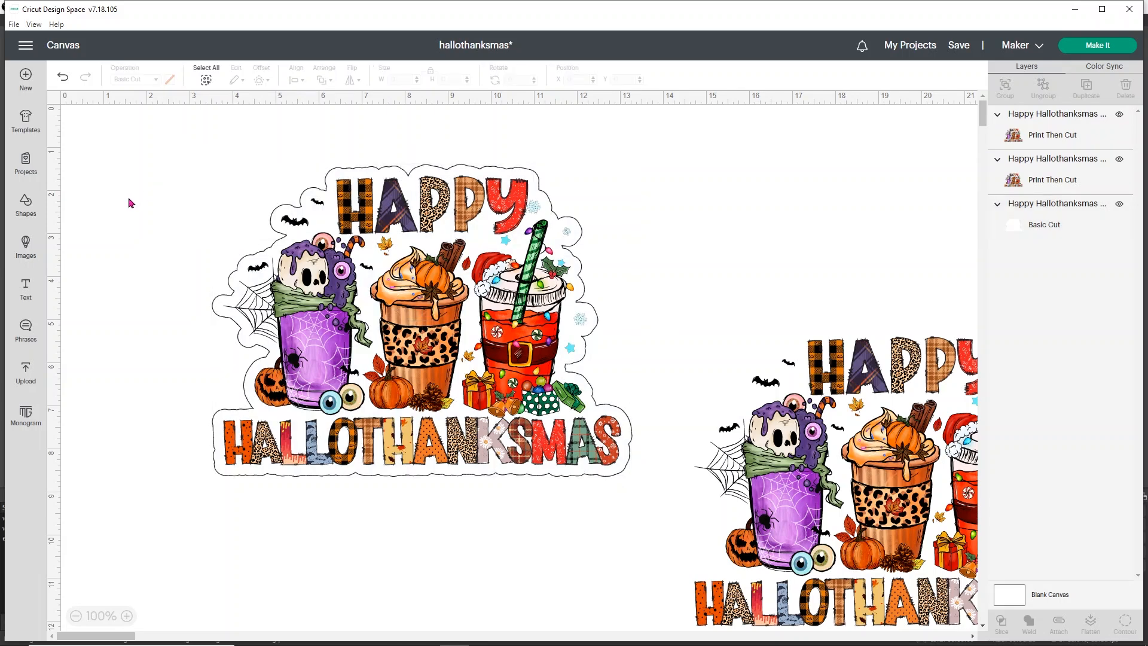
pyautogui.moveTo(189, 157); pyautogui.dragTo(636, 479)
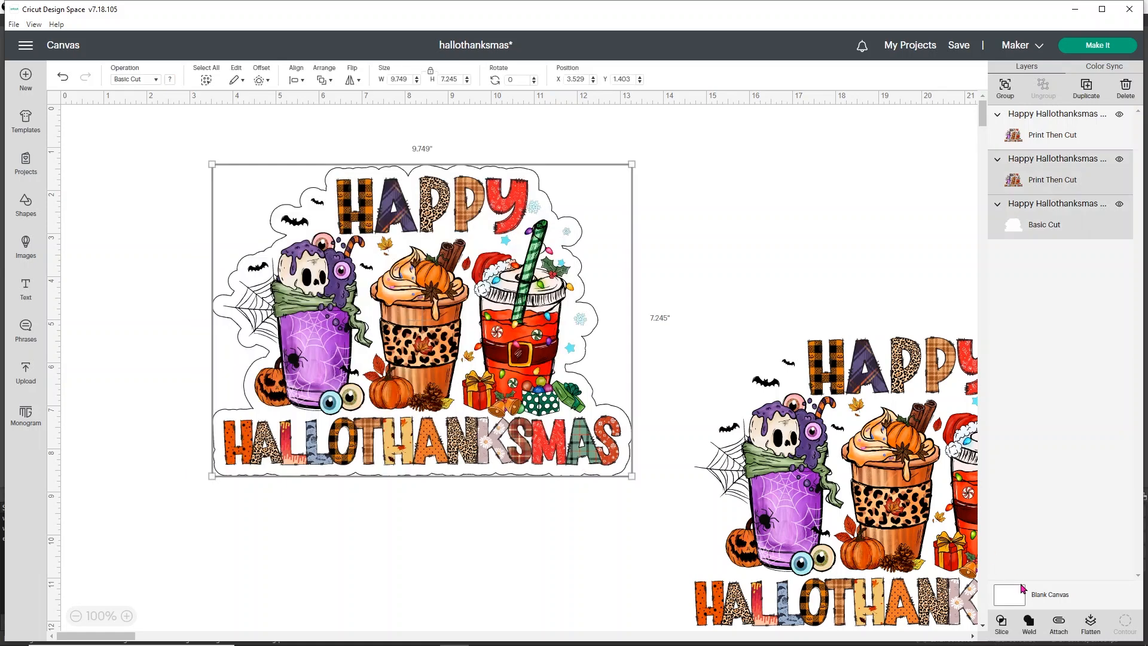
pyautogui.click(1087, 629)
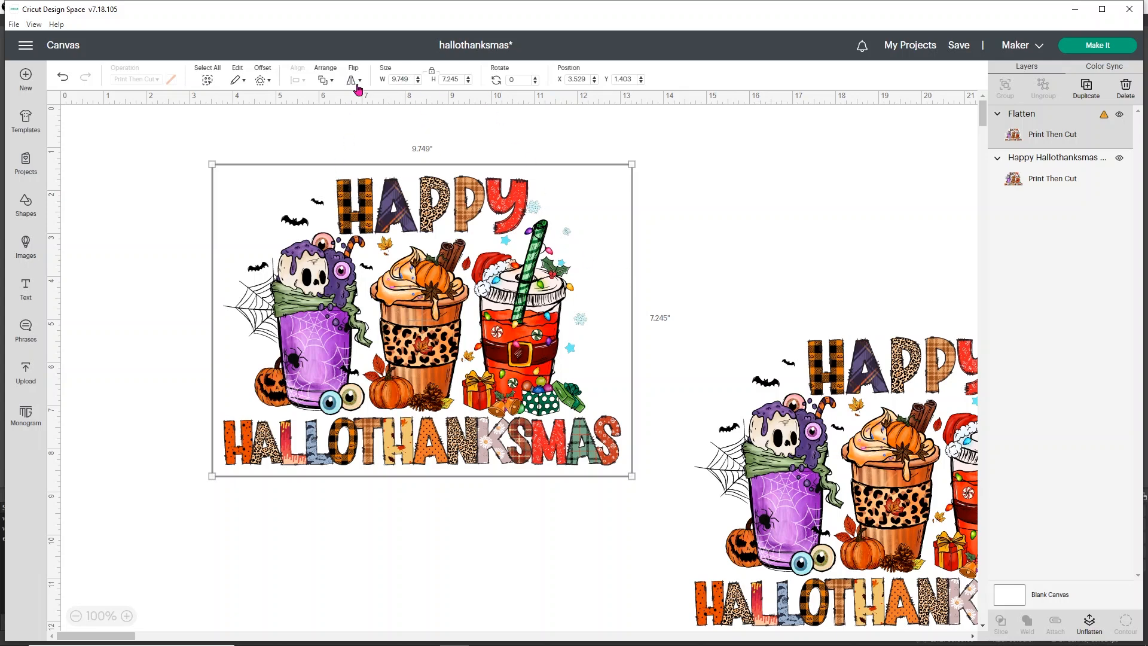
# Step: Set the flattened design's height to 6.75 inches and arrange it side by side with the spare image copy
pyautogui.click(456, 79)
pyautogui.press('Return')
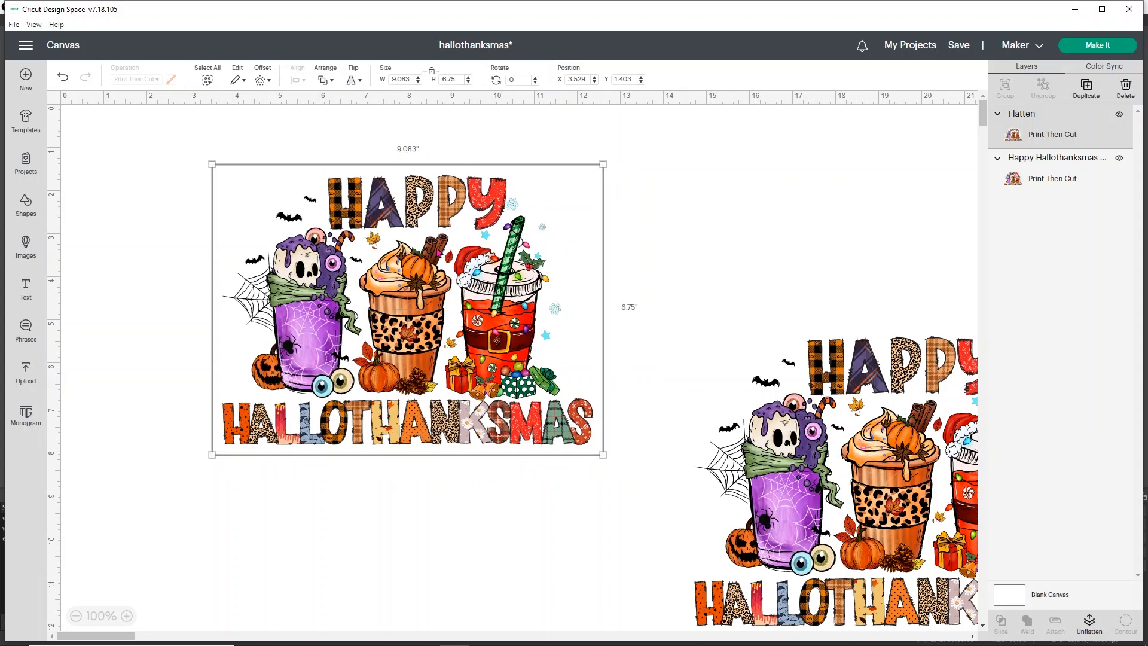
pyautogui.moveTo(423, 267); pyautogui.dragTo(271, 234)
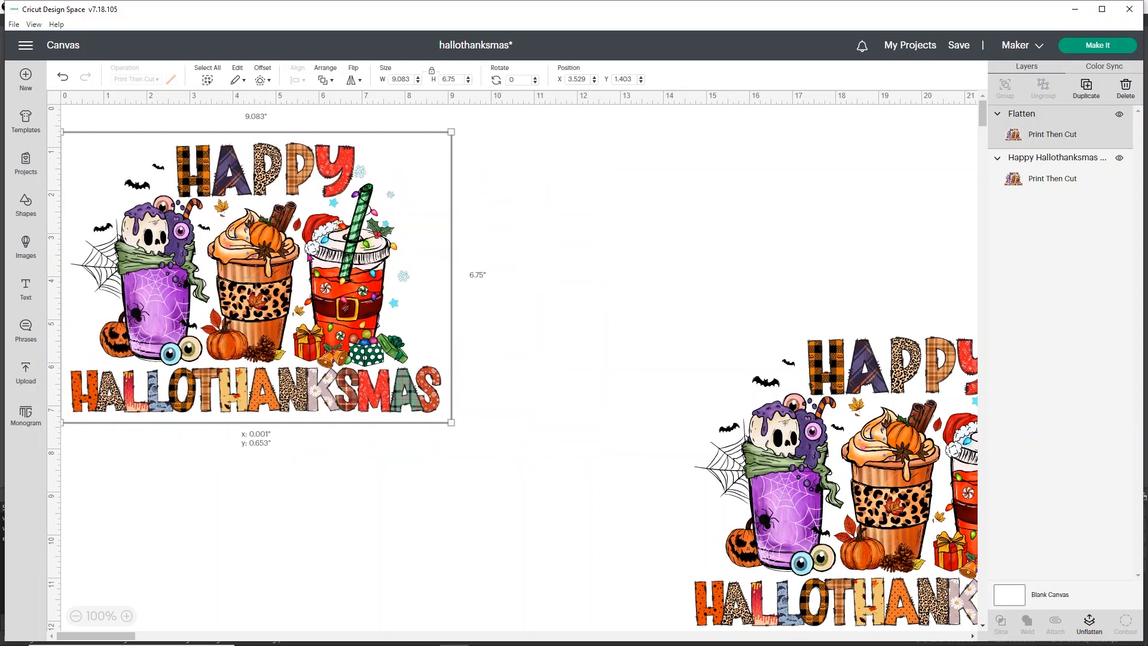
pyautogui.moveTo(889, 449); pyautogui.dragTo(706, 288)
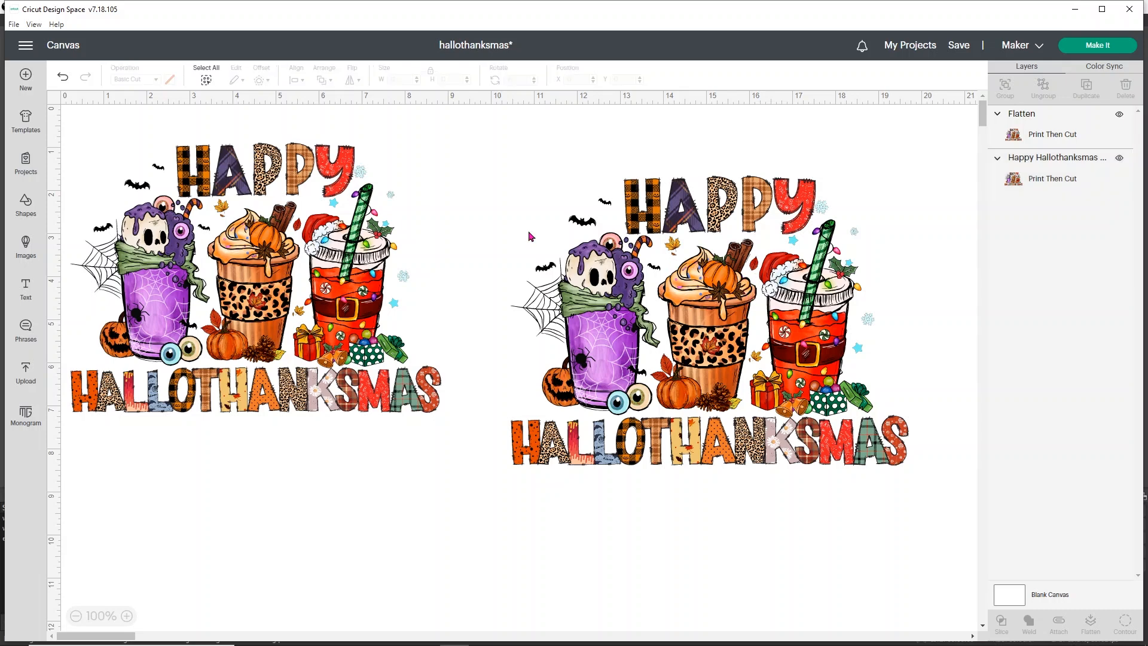
# Step: Add an offset with rounded corners around the second image, trying a distance of 0.15 in before applying 0.19 in
pyautogui.click(621, 271)
pyautogui.click(262, 81)
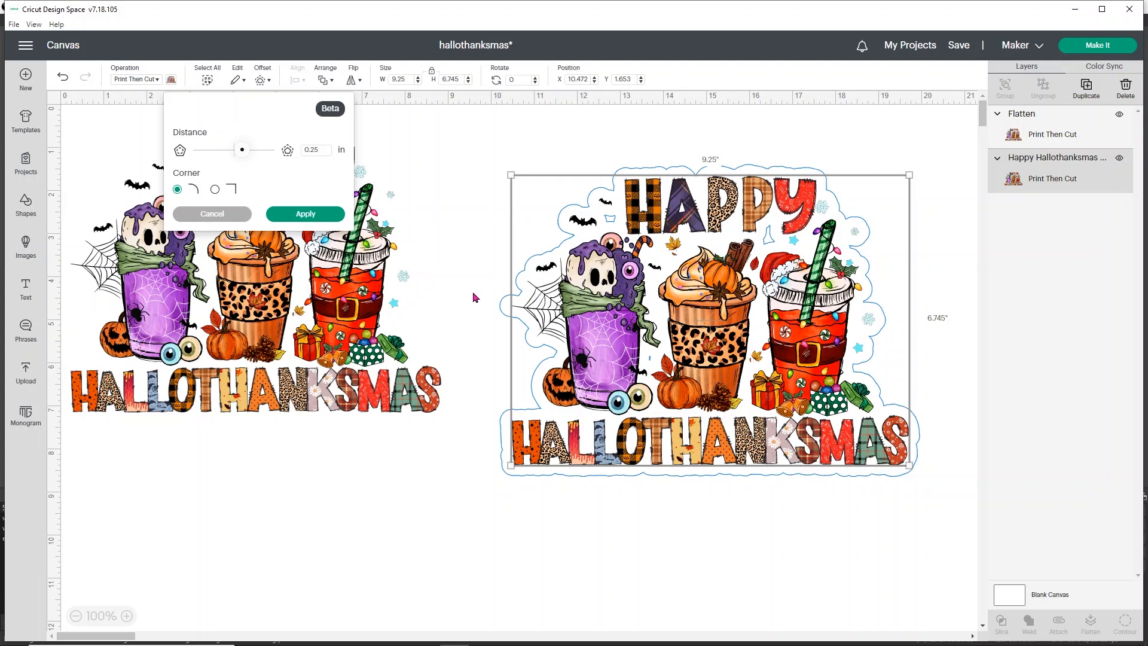
pyautogui.click(325, 151)
pyautogui.press('BackSpace')
pyautogui.press('BackSpace')
pyautogui.write('15')
pyautogui.press('Return')
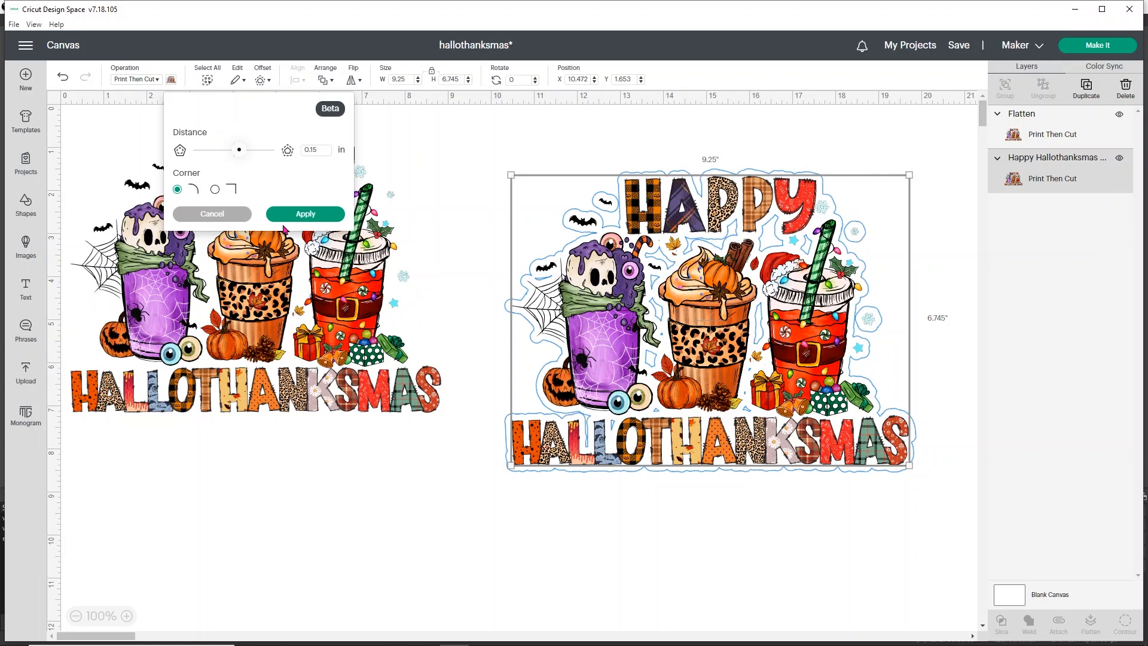
pyautogui.click(316, 149)
pyautogui.write('9')
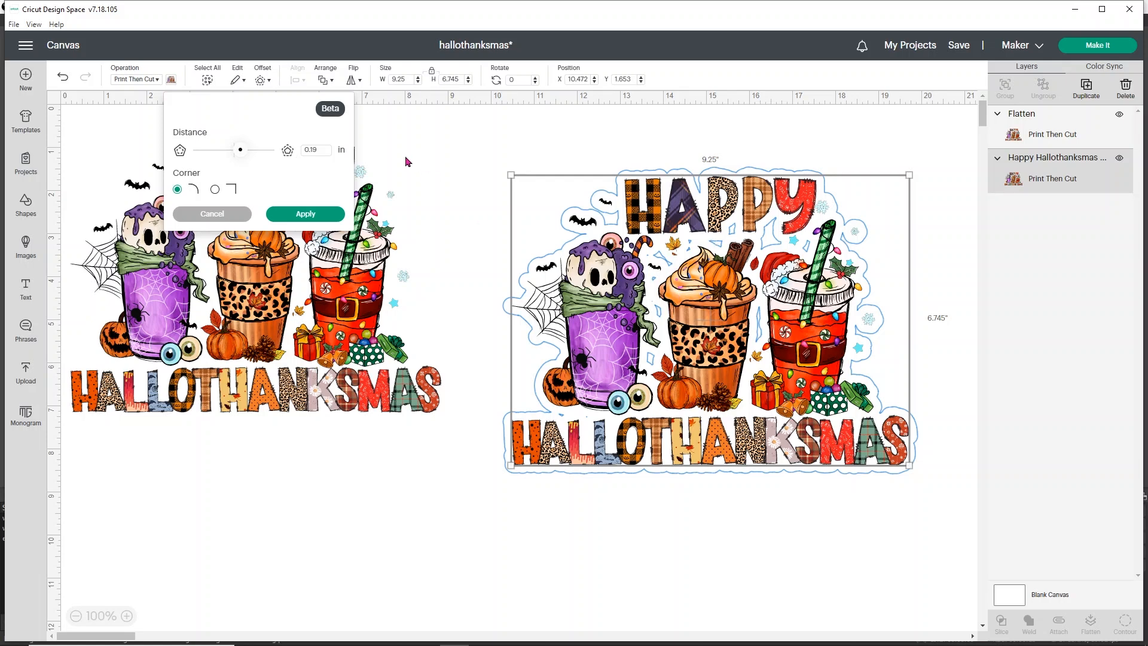
pyautogui.click(306, 214)
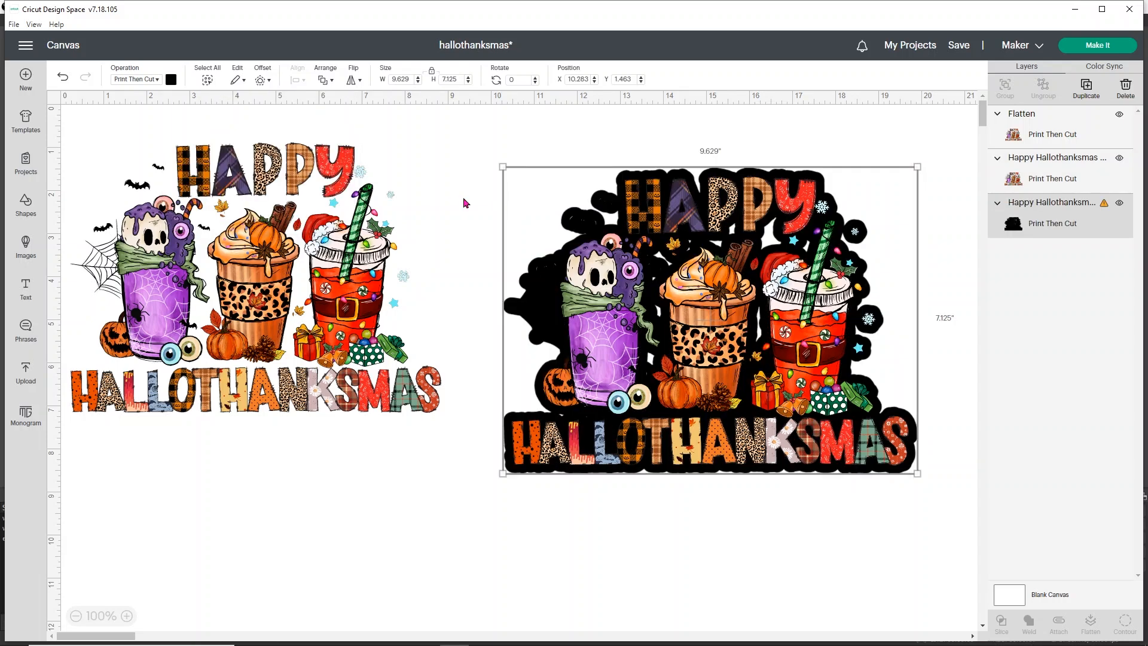
# Step: Set the second image's offset to Basic Cut and hide all the small contours inside it
pyautogui.click(141, 79)
pyautogui.click(139, 114)
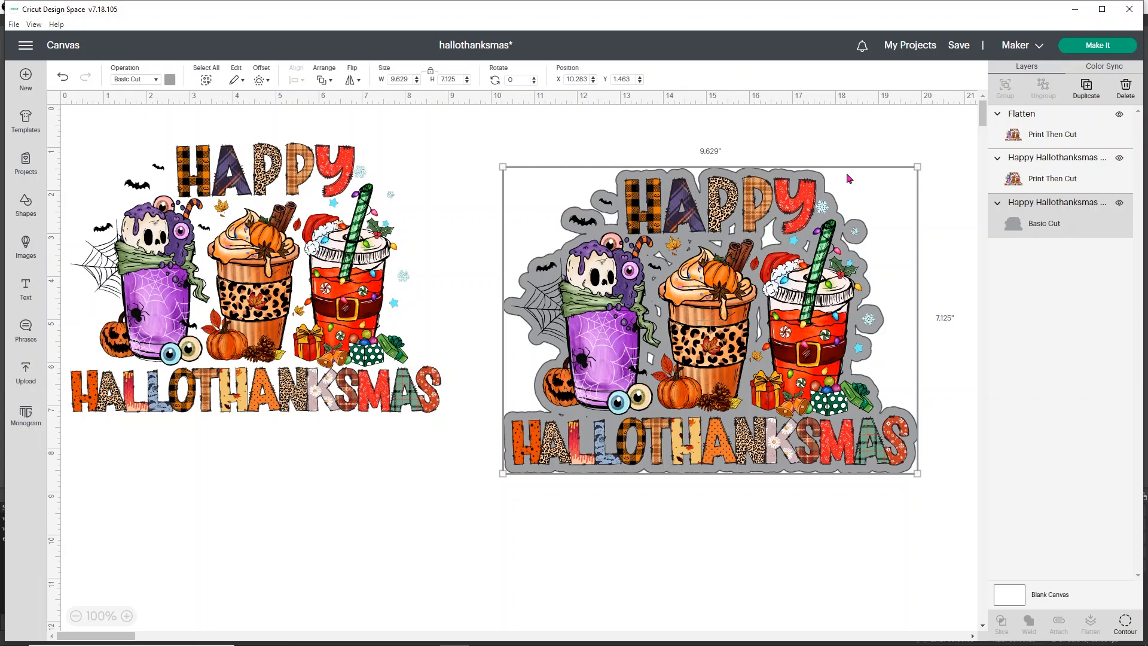
pyautogui.click(1127, 621)
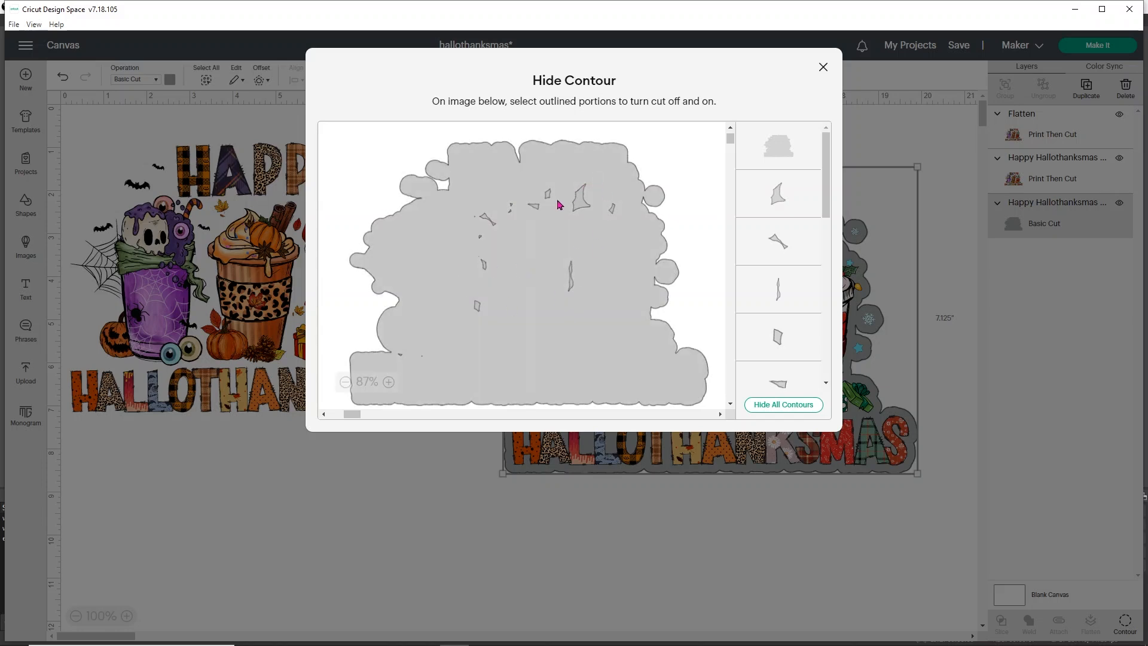
pyautogui.click(787, 411)
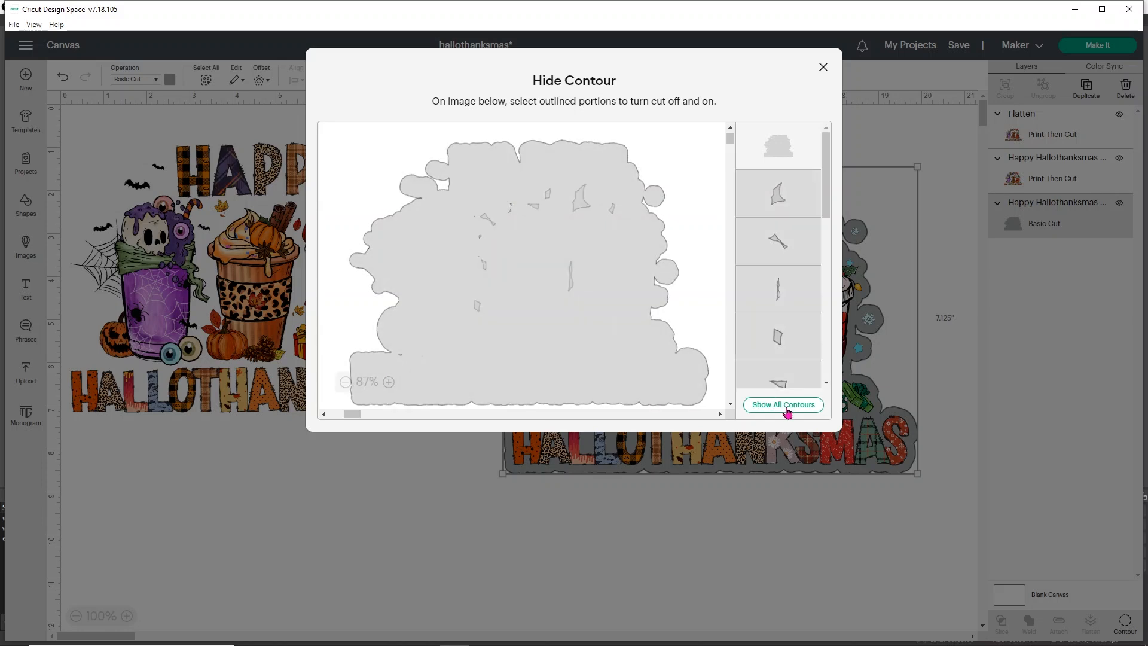
pyautogui.click(823, 67)
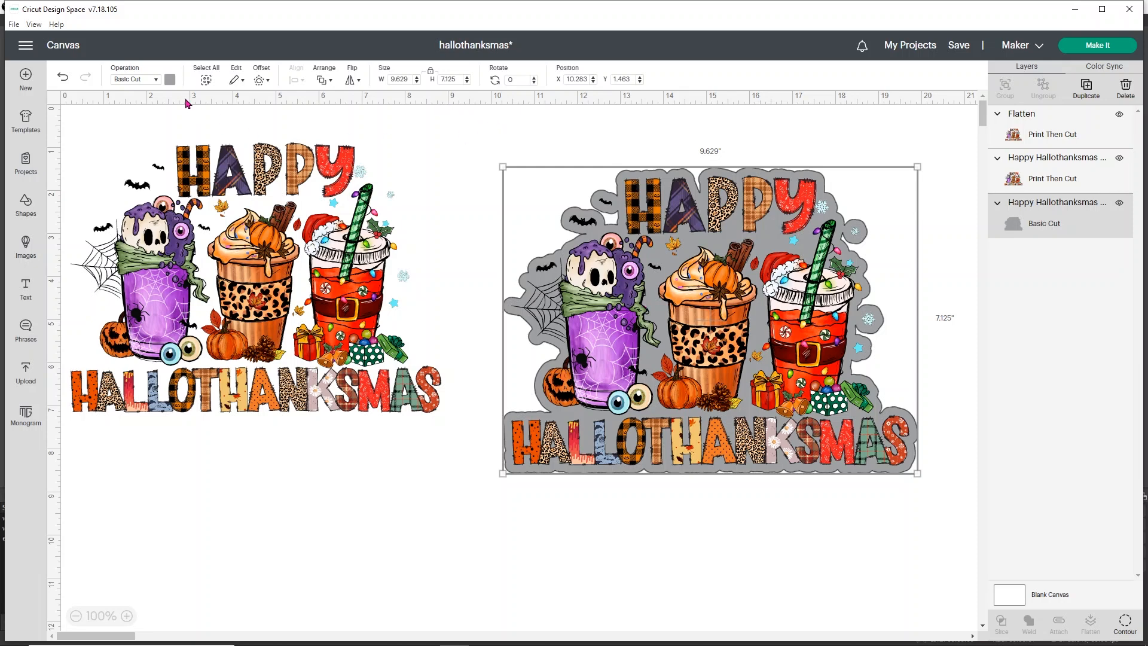
# Step: Color the second image's offset white and flatten the offset and image into one Print Then Cut layer
pyautogui.click(170, 80)
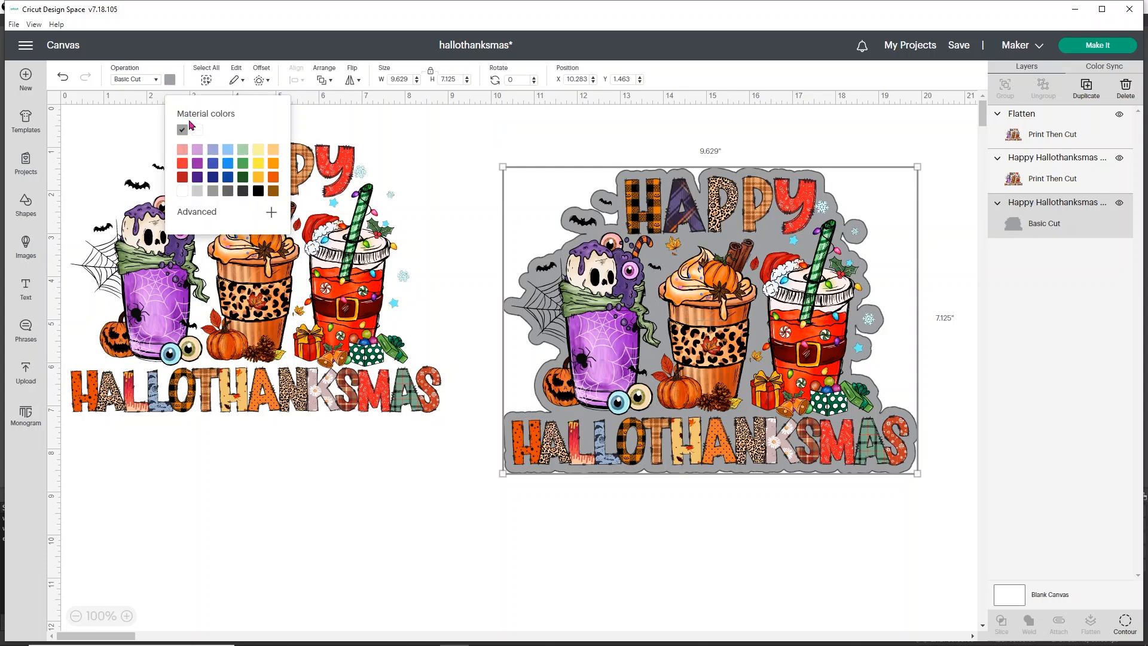
pyautogui.click(197, 139)
pyautogui.moveTo(808, 538); pyautogui.dragTo(582, 215)
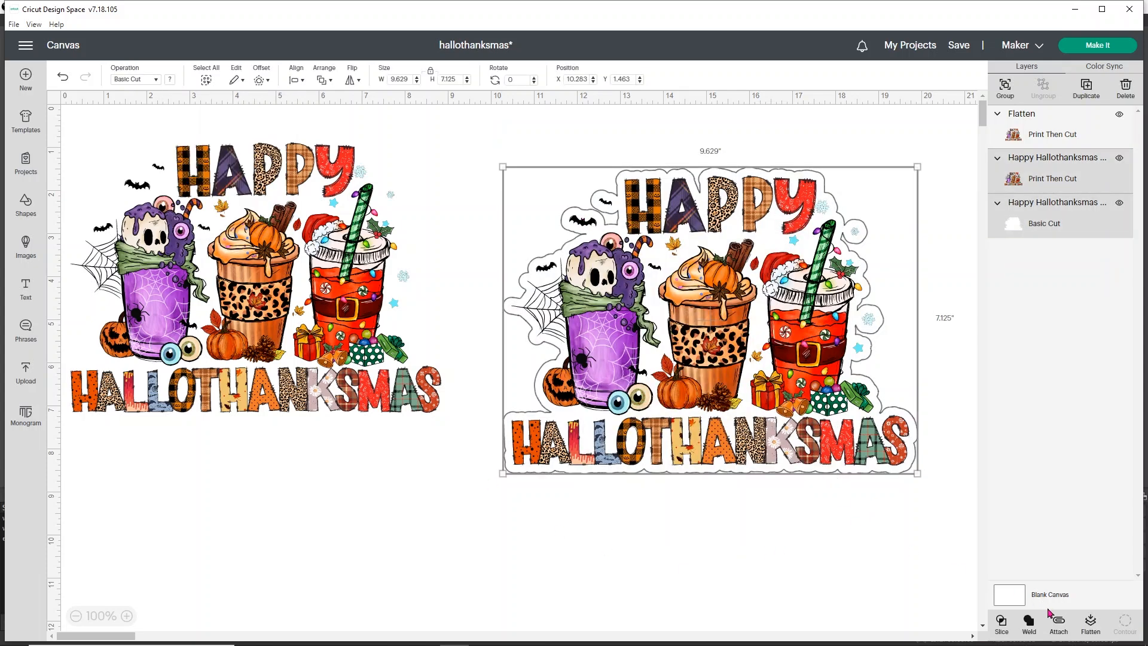
pyautogui.click(1092, 629)
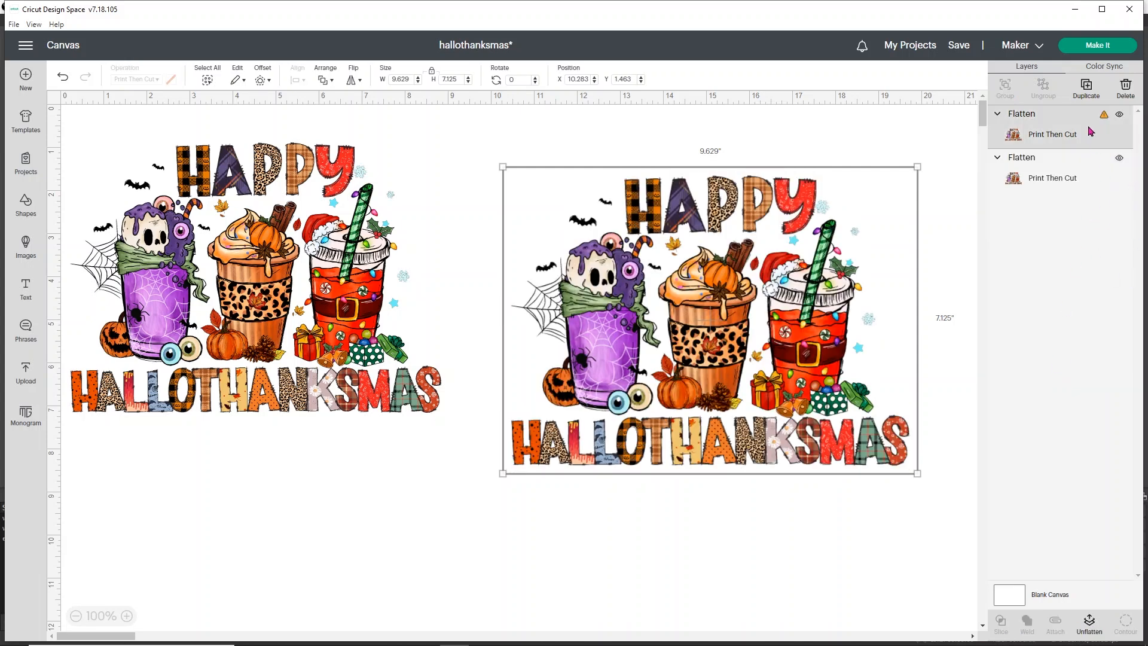
# Step: Resize the second flattened design to 9.25 inches wide, and reduce its height to 6.75 inches with proportions locked
pyautogui.moveTo(1104, 119)
pyautogui.click(408, 78)
pyautogui.write('25')
pyautogui.press('Return')
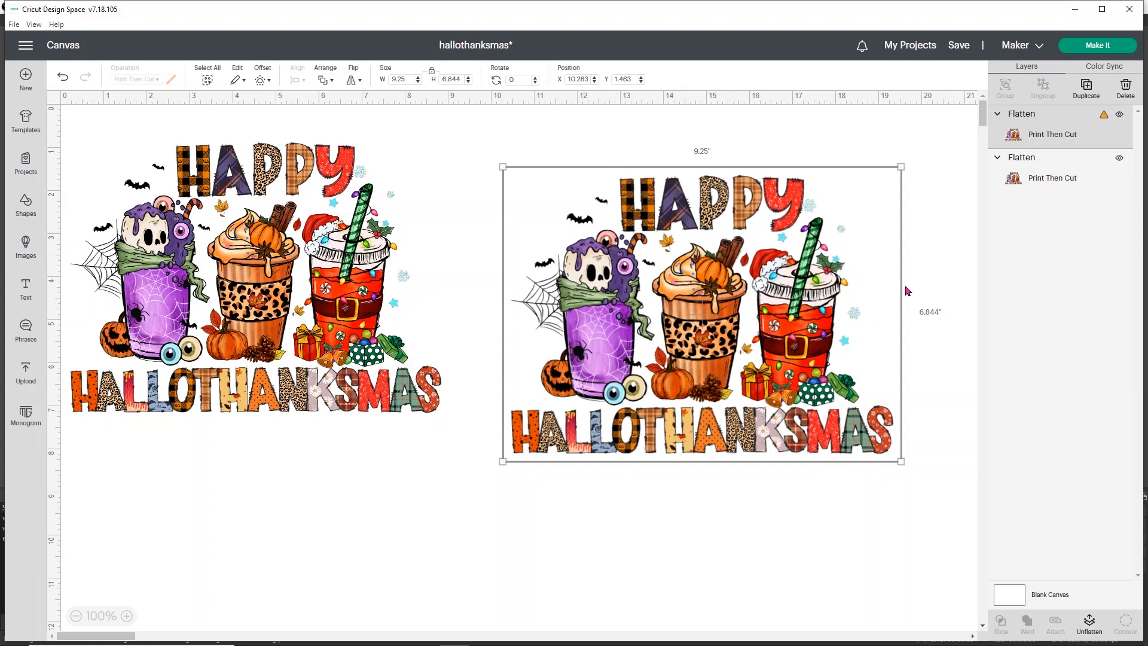
pyautogui.click(459, 79)
pyautogui.write('75')
pyautogui.press('Return')
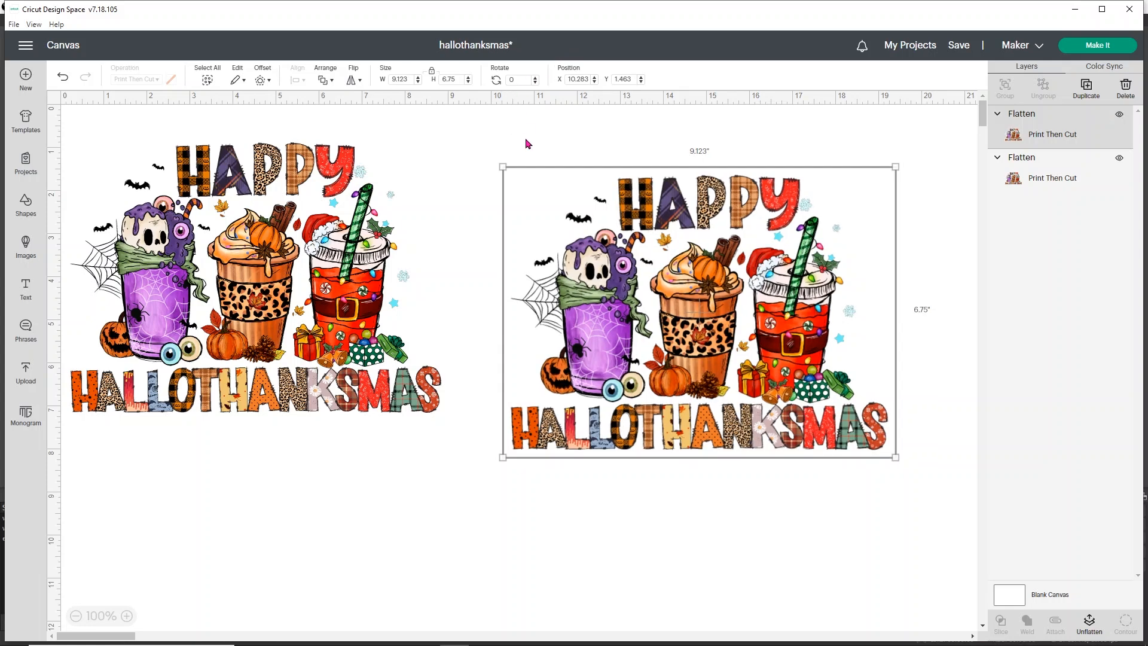
# Step: Hide the first flattened design and take the repositioned second one through mat preparation to the print stage, mirror off
pyautogui.click(1118, 161)
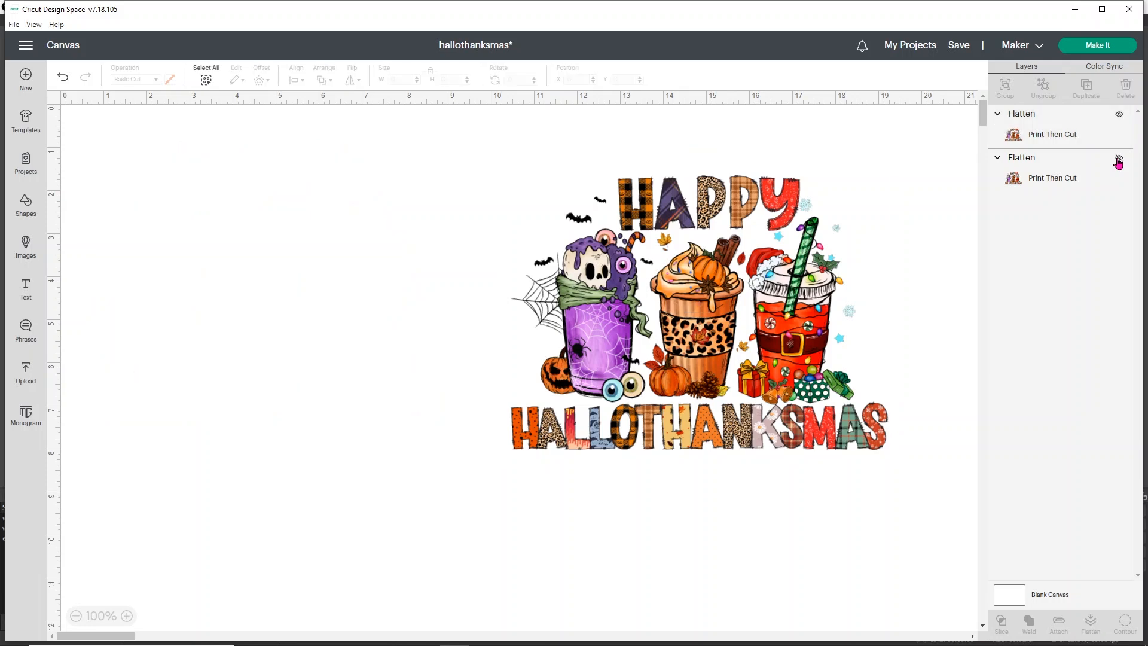
pyautogui.moveTo(760, 304); pyautogui.dragTo(586, 293)
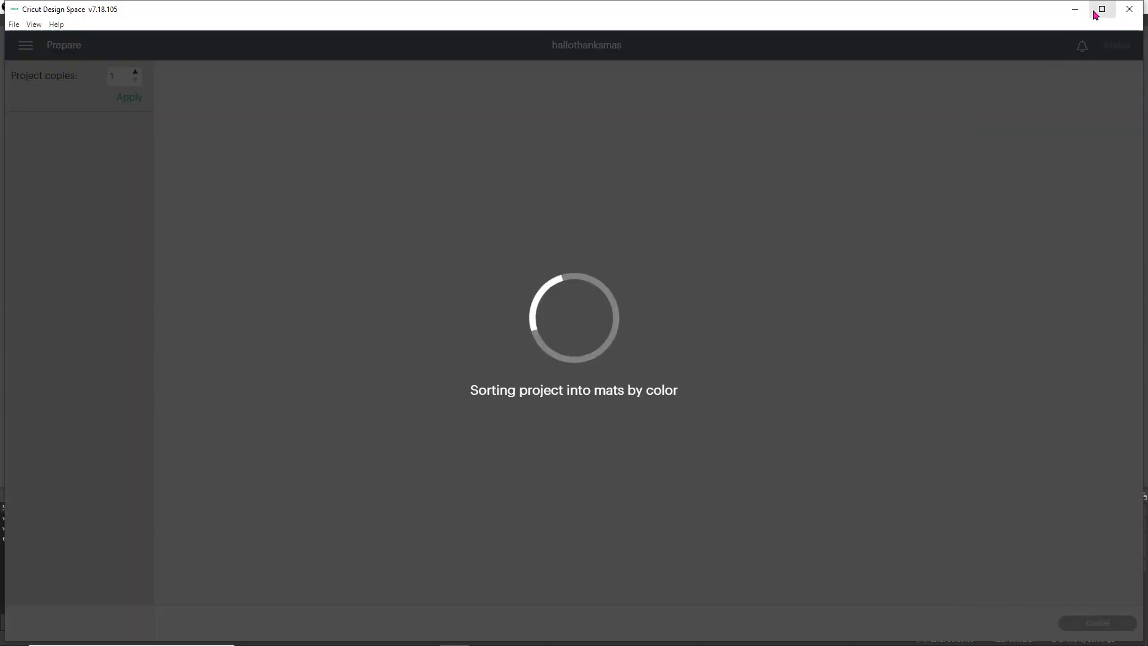
pyautogui.click(1102, 9)
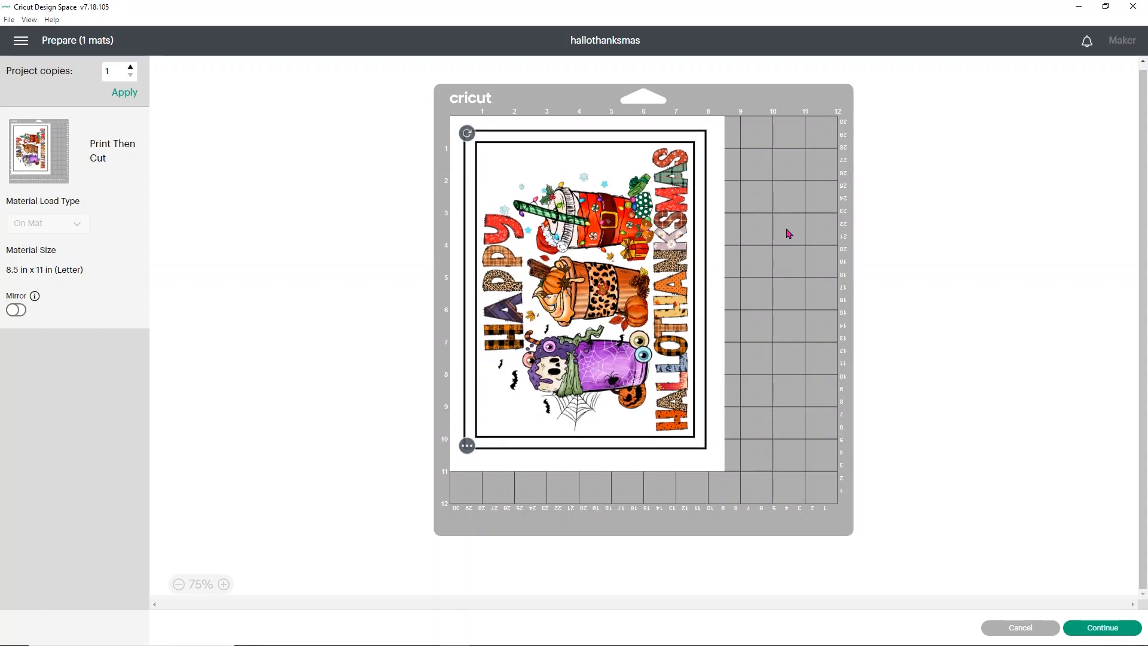
pyautogui.click(1079, 630)
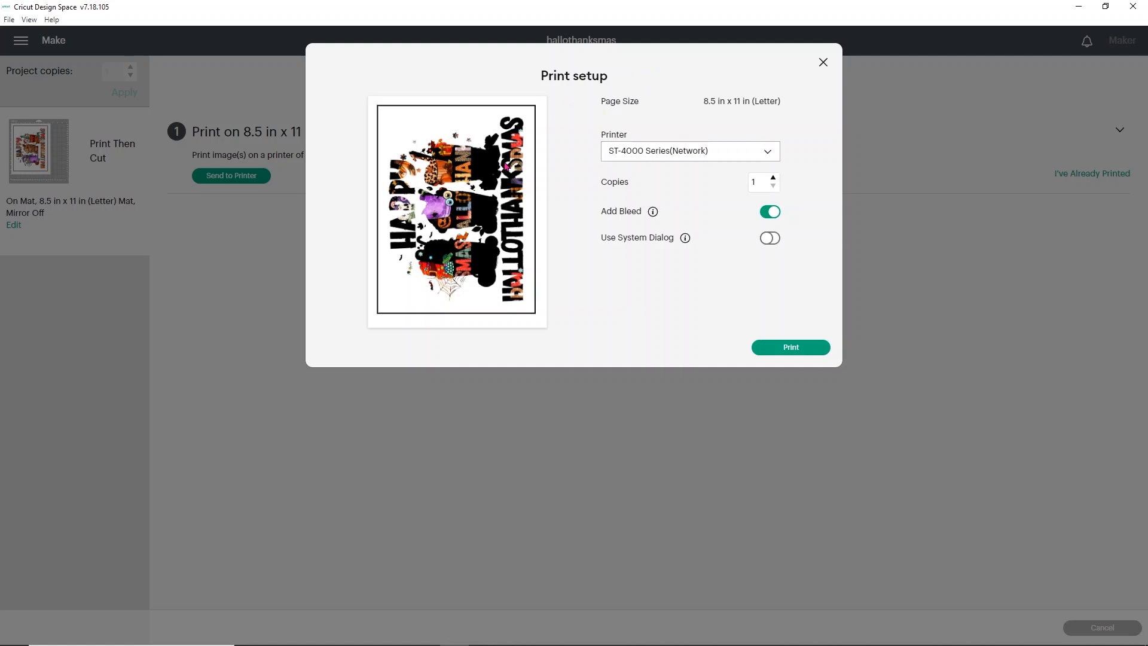
# Step: Reopen the print setup, choose the ET-2720 Series(Network) printer, enable the system dialog with bleed kept on, and start the print
pyautogui.click(823, 63)
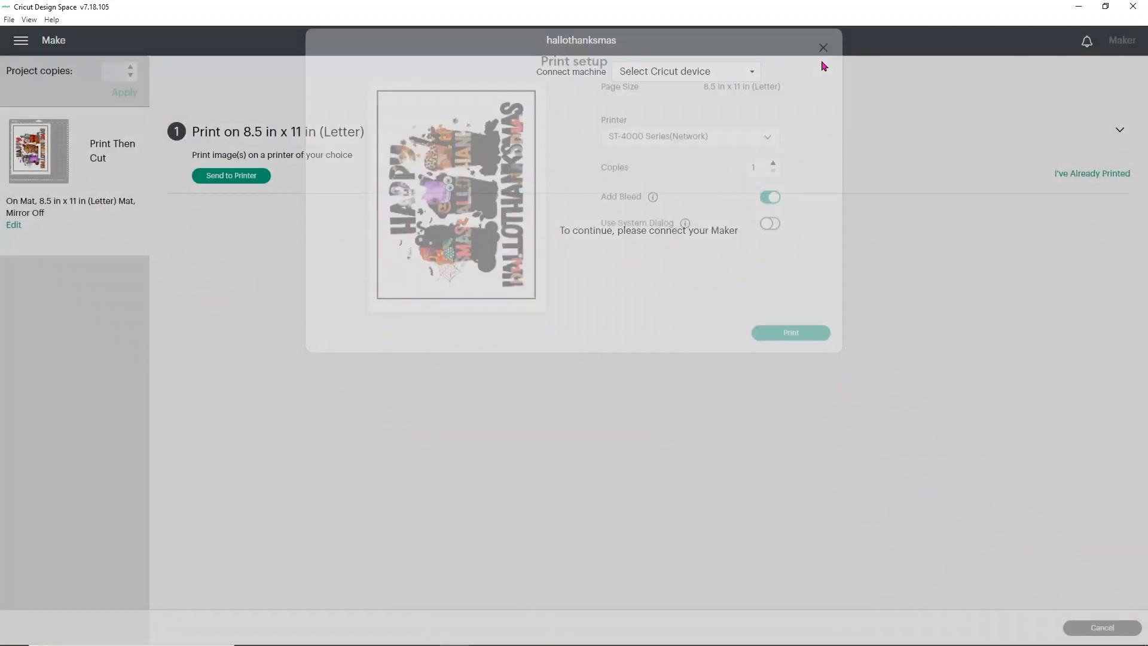
pyautogui.click(243, 177)
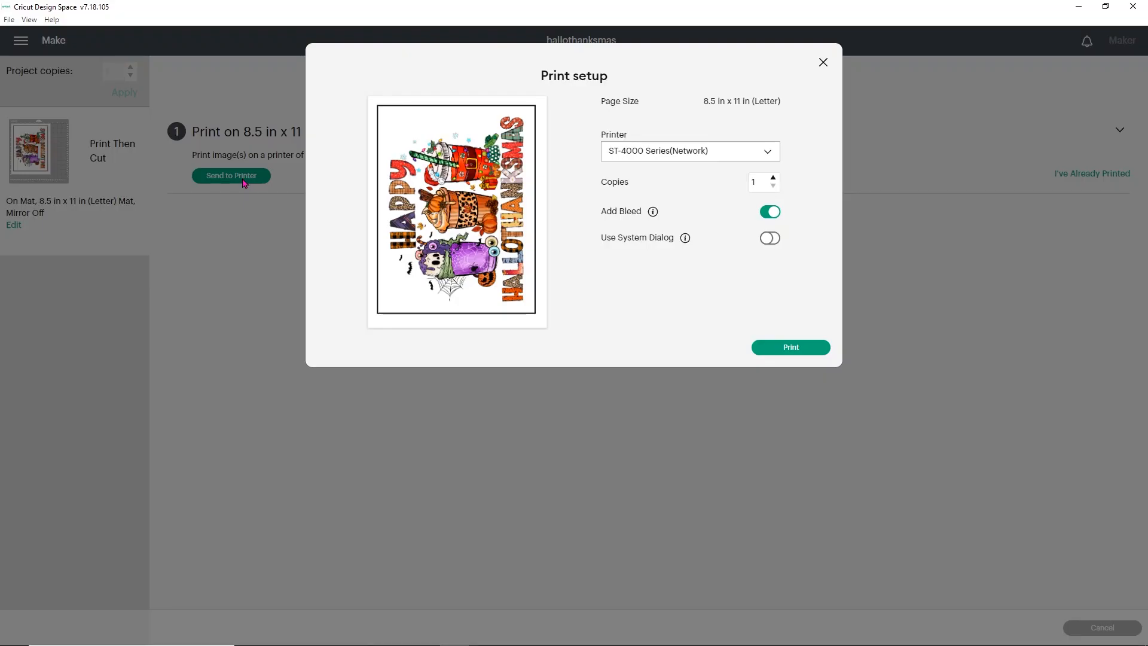
pyautogui.click(767, 153)
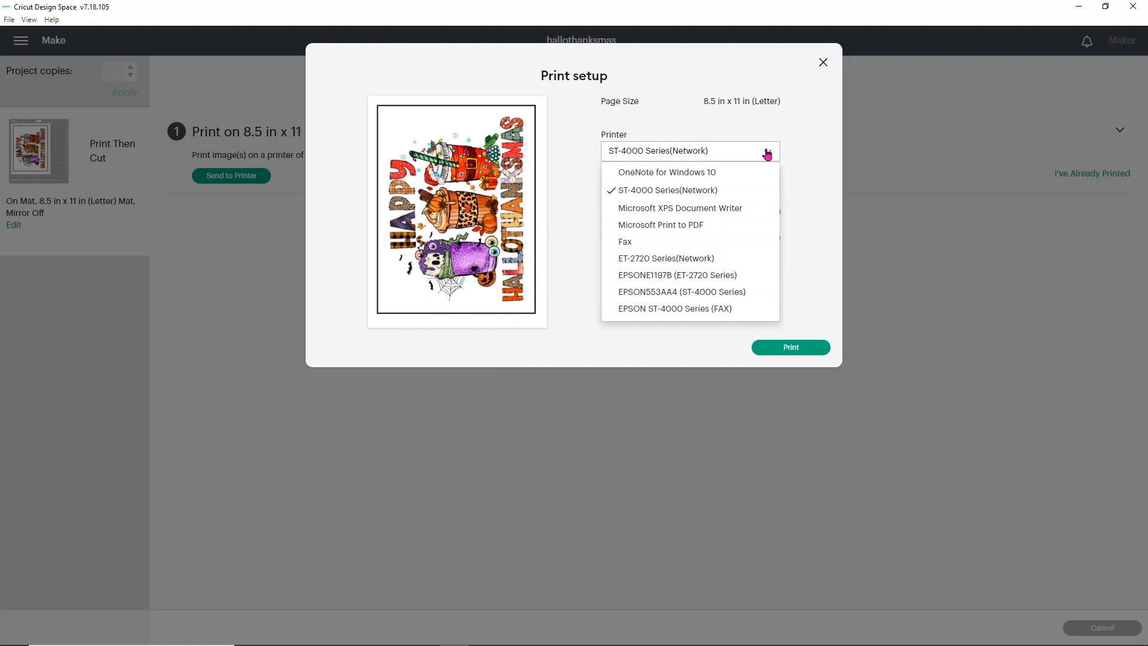
pyautogui.click(657, 257)
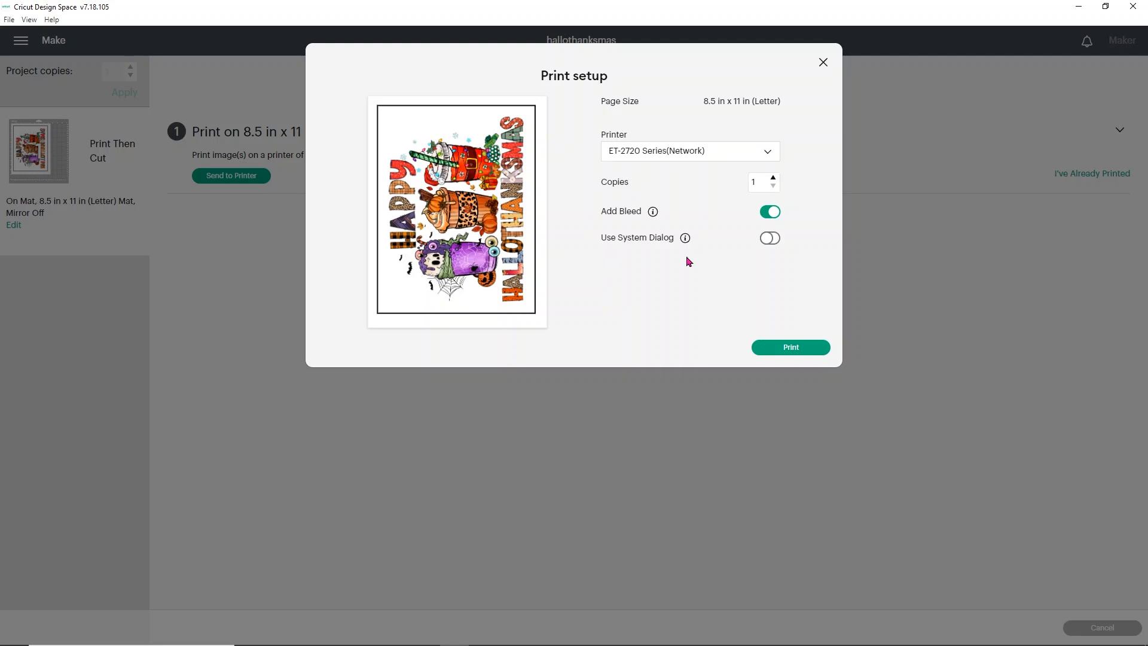
pyautogui.click(768, 238)
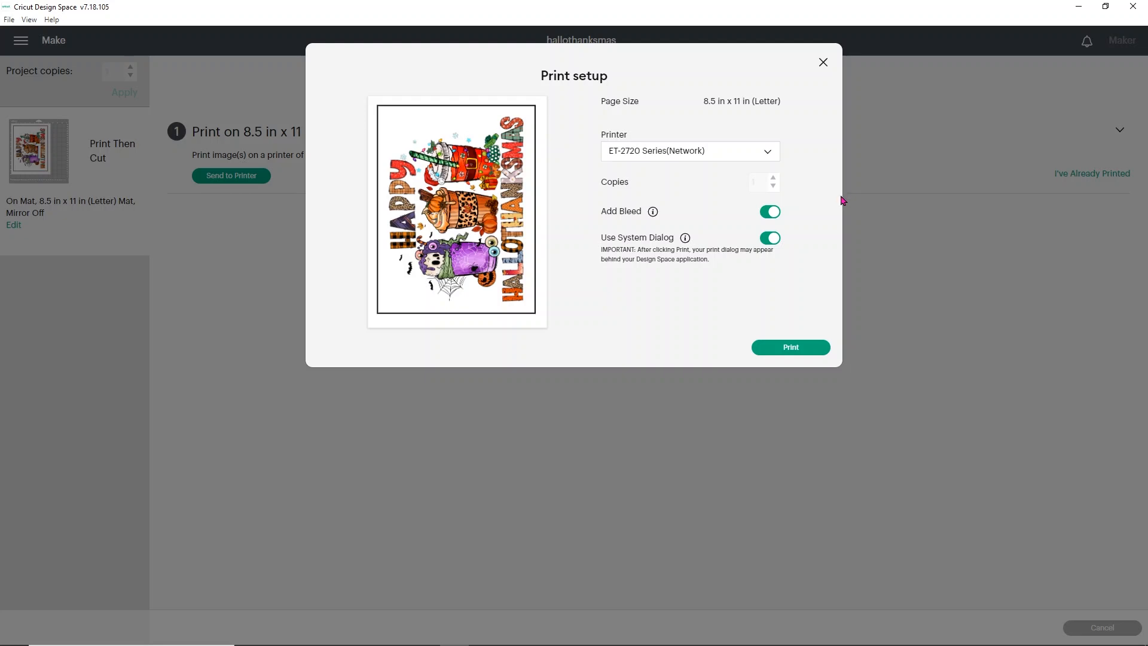
pyautogui.click(795, 350)
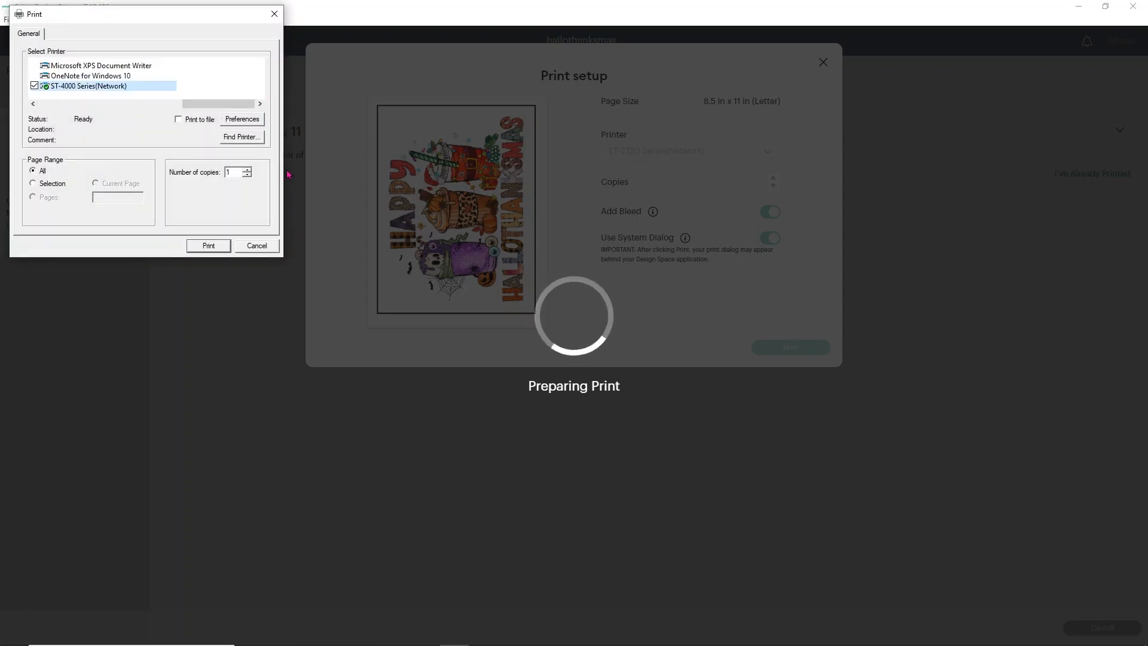
# Step: Select the ET-2720 Series(Network) printer in the system dialog and set its print quality to High, leaving Mirror Image off
pyautogui.moveTo(202, 108); pyautogui.dragTo(59, 126)
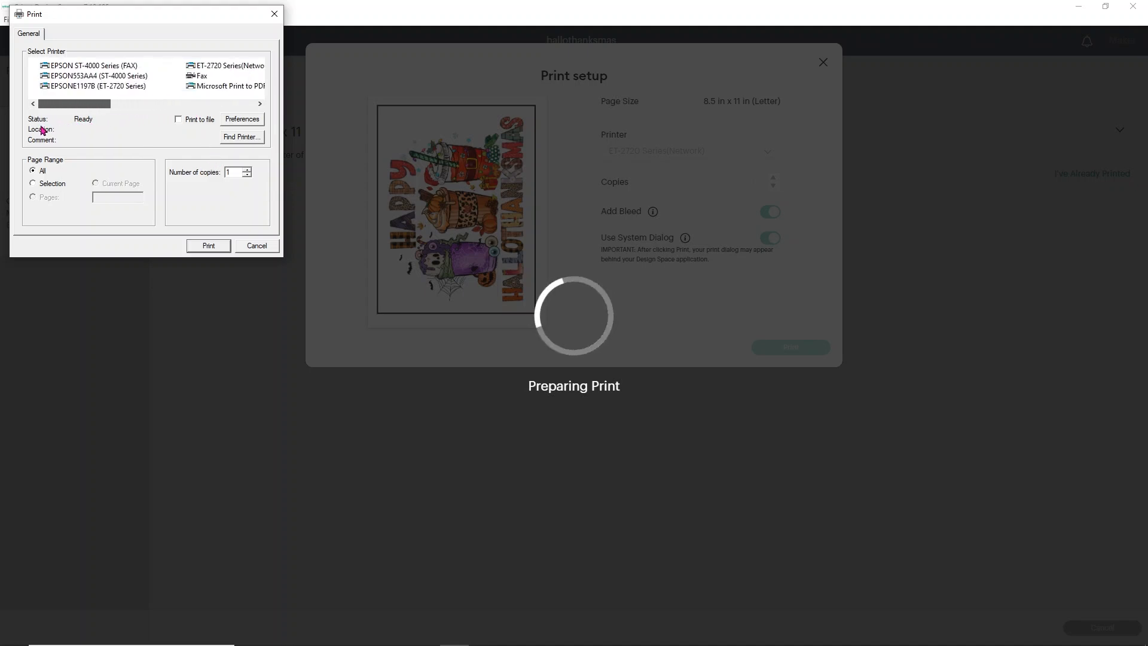
pyautogui.click(203, 66)
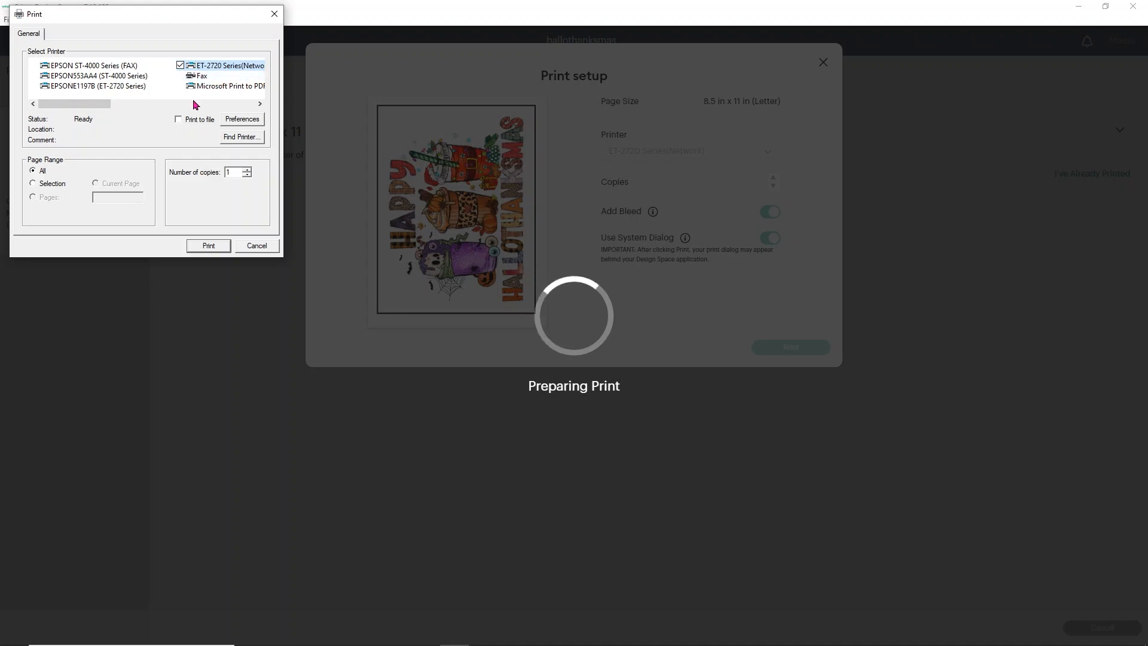
pyautogui.click(236, 119)
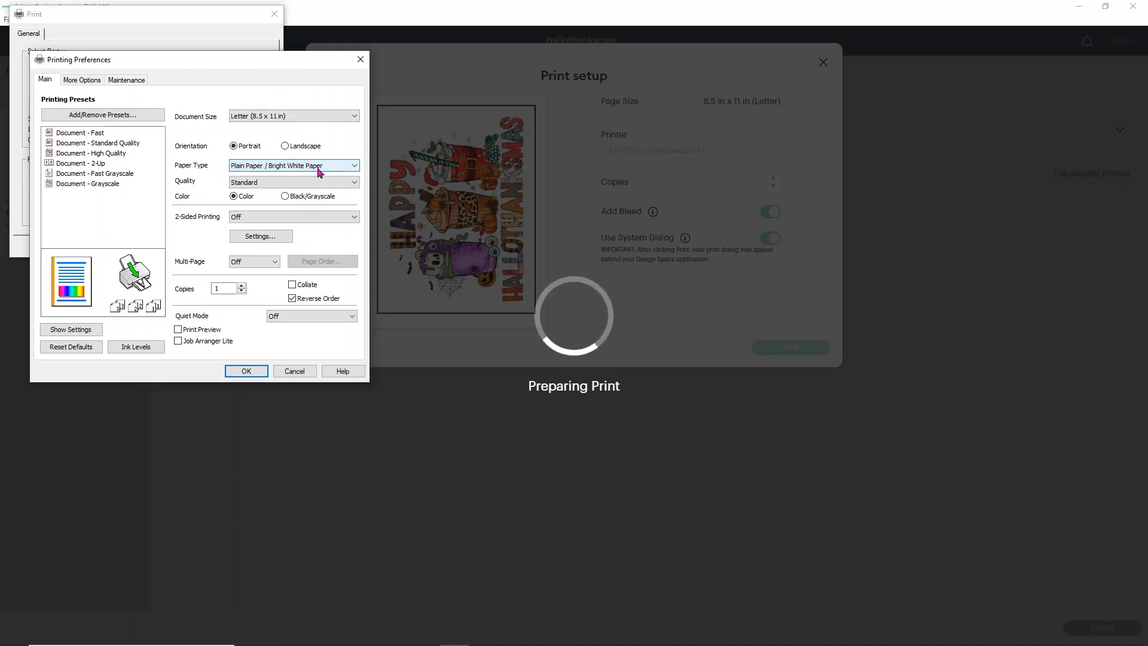
pyautogui.click(239, 182)
pyautogui.click(241, 218)
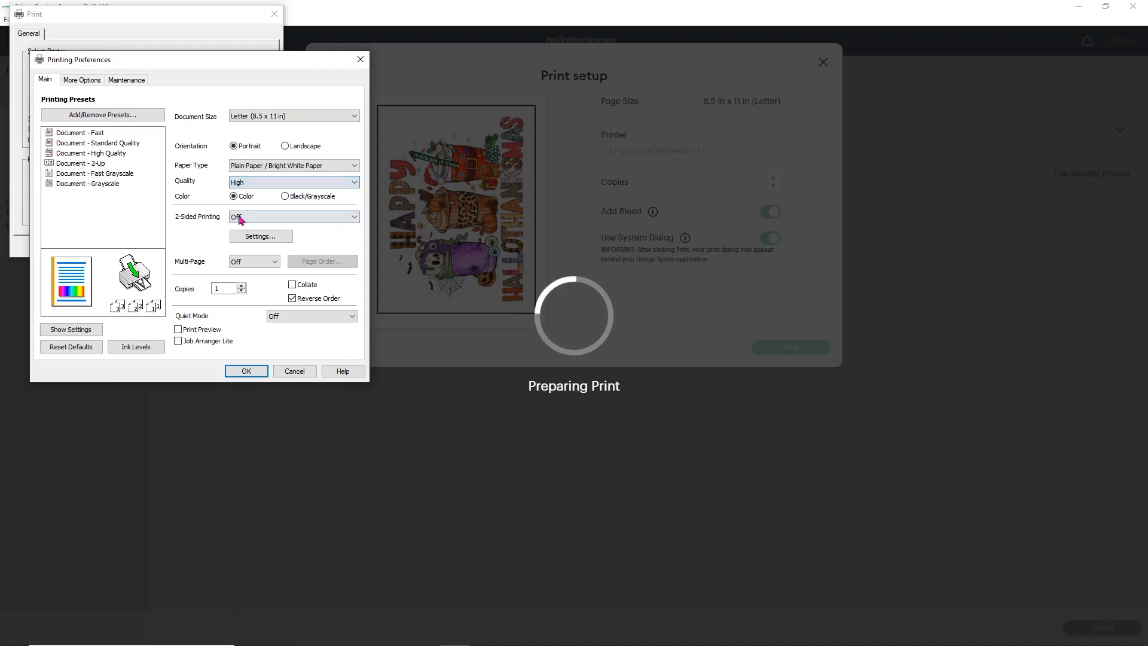
pyautogui.click(83, 81)
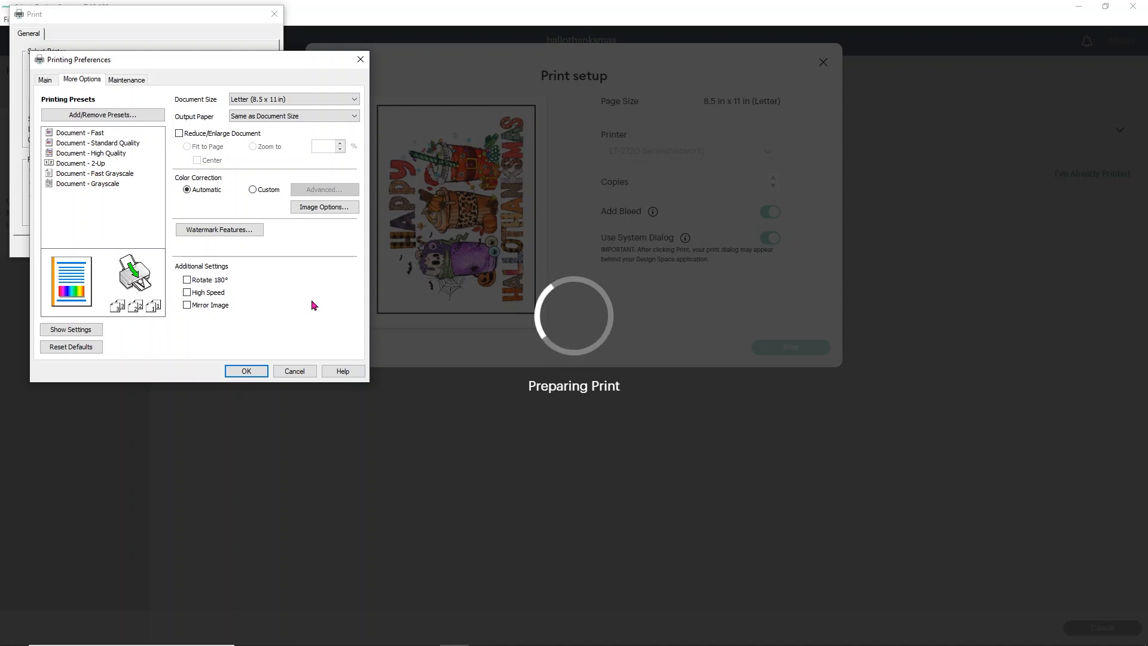
pyautogui.click(245, 371)
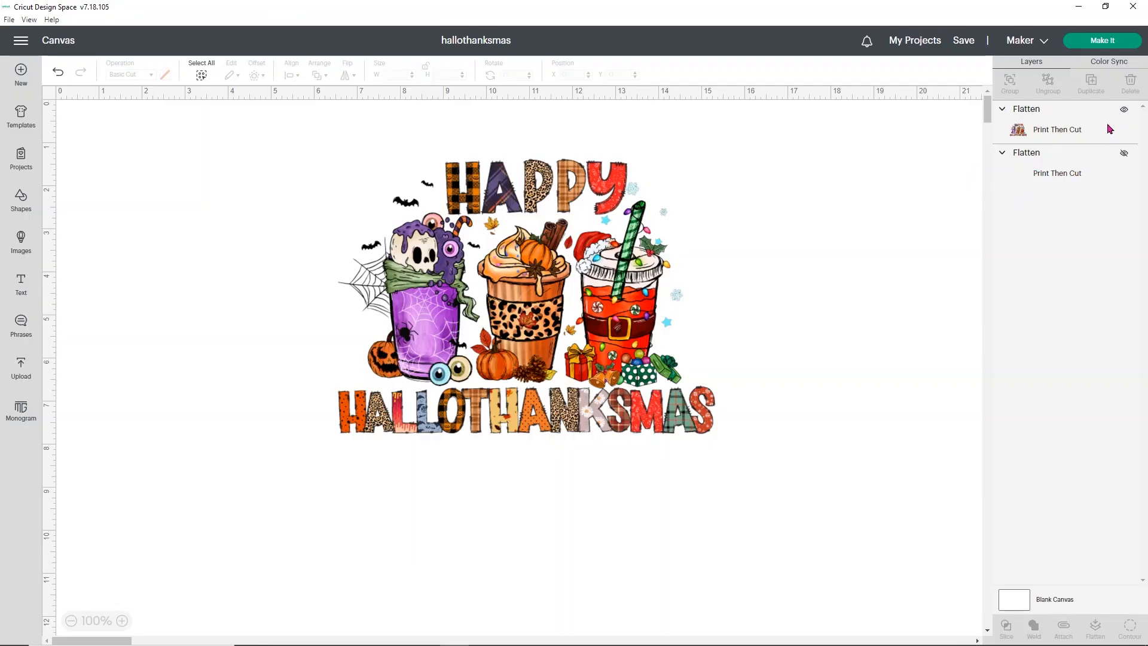
# Step: Hide the visible flattened design, show the other one, and move it to about X 4.04, Y 1.61 on the canvas
pyautogui.click(1123, 114)
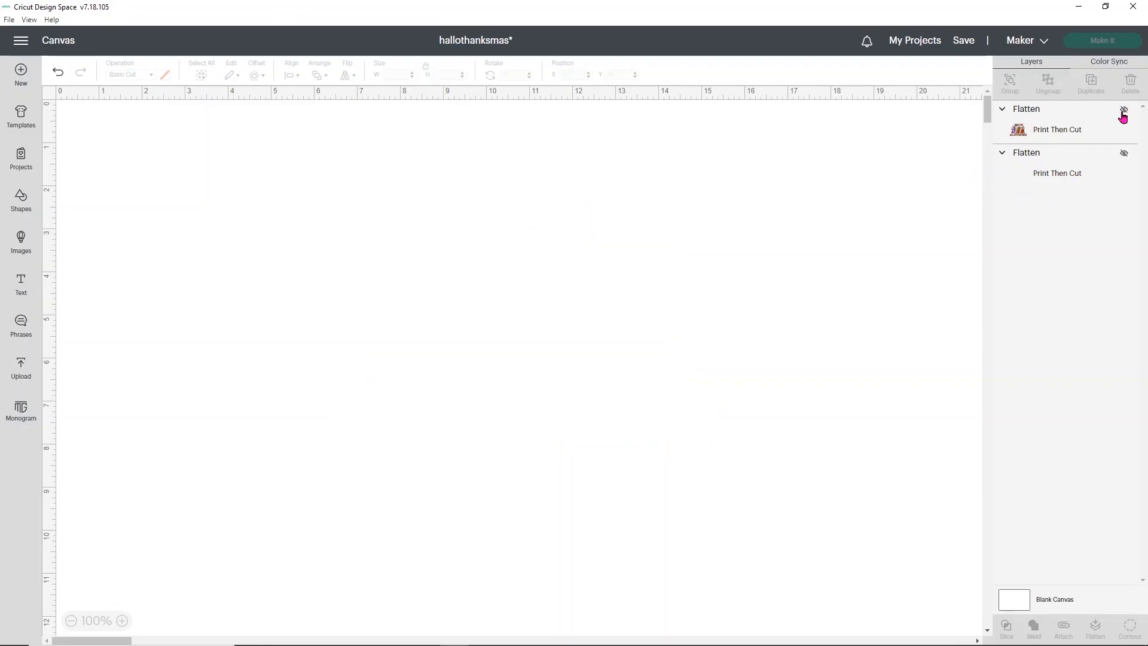
pyautogui.click(1125, 155)
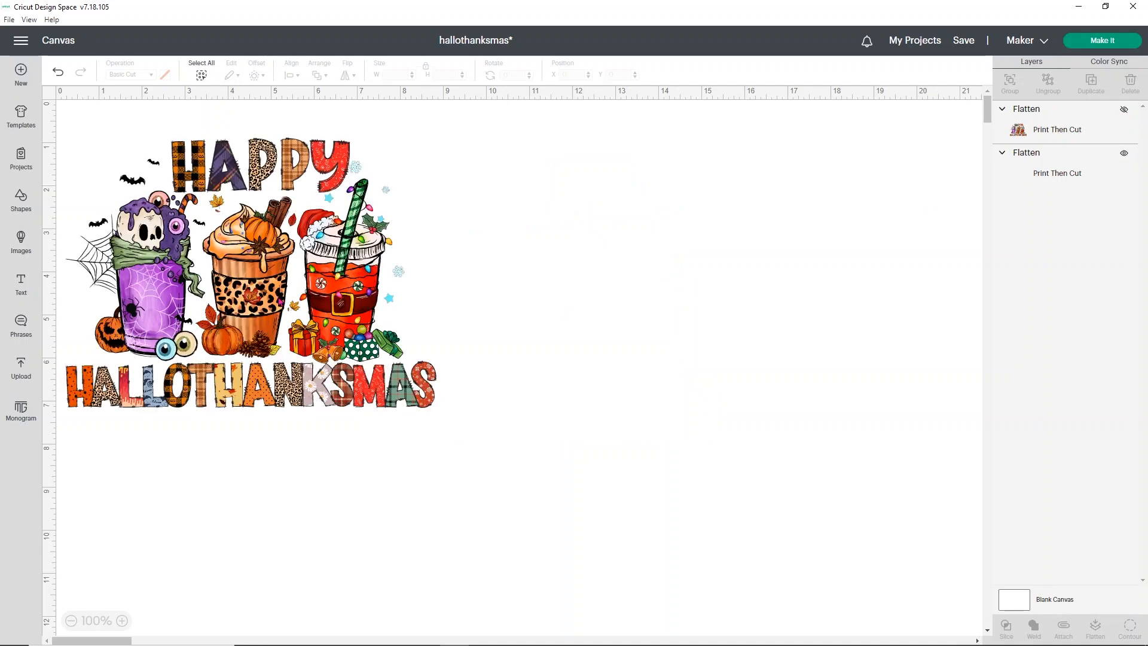
pyautogui.click(1057, 172)
pyautogui.click(361, 321)
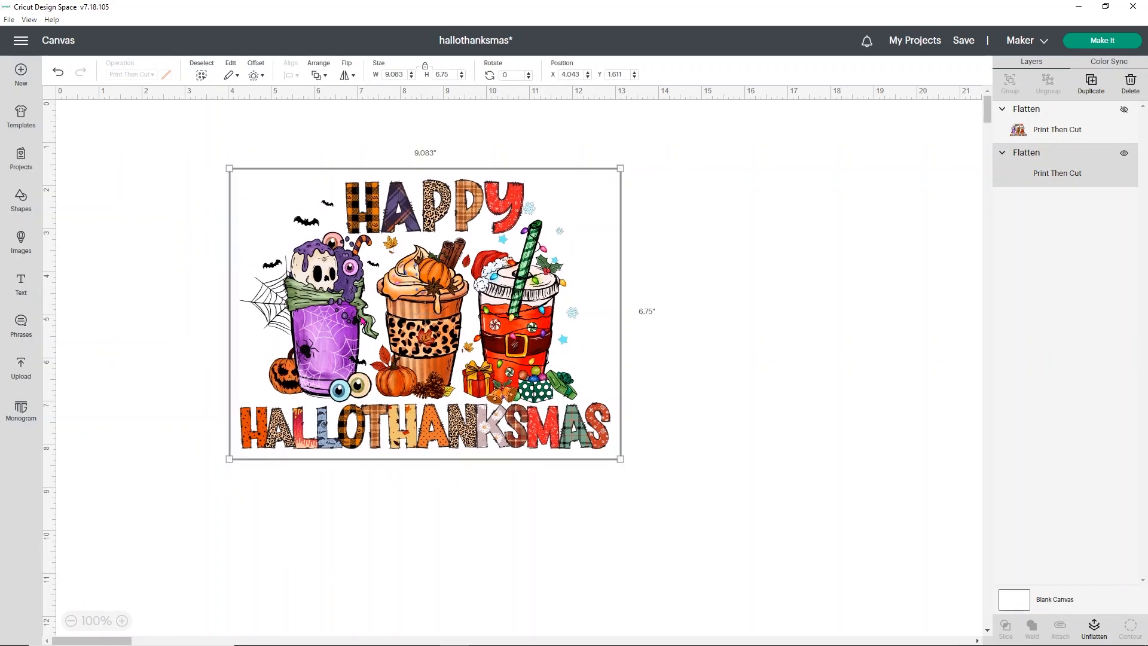
# Step: Flip the visible flattened design horizontally and take it through mat preparation to the print stage
pyautogui.click(353, 77)
pyautogui.click(360, 93)
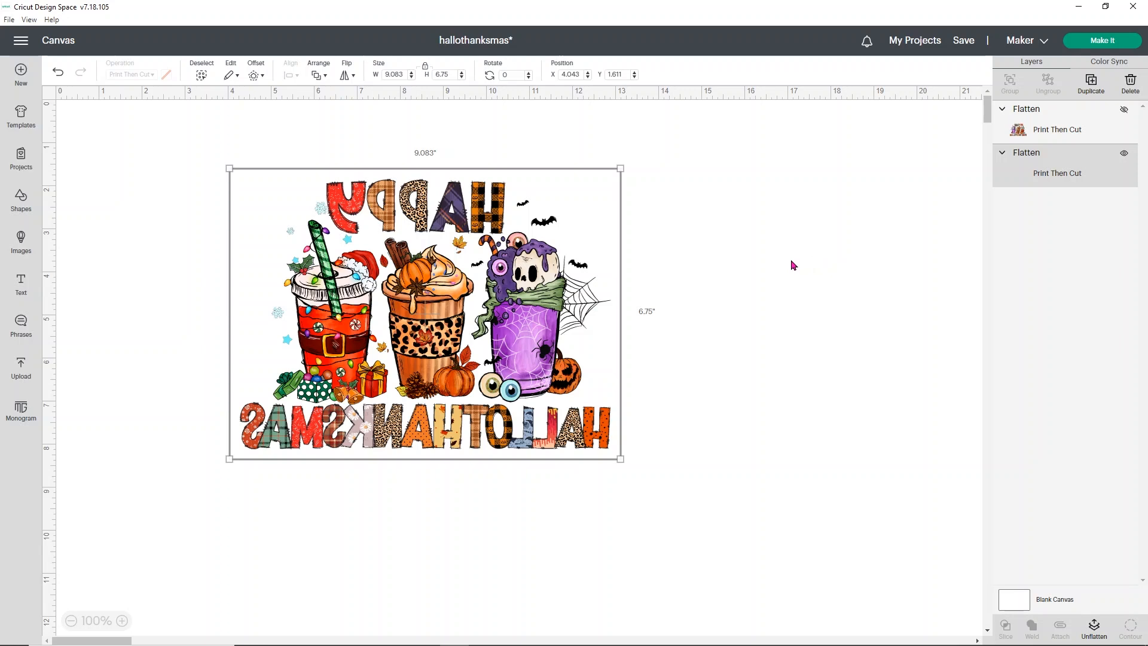
pyautogui.click(1081, 43)
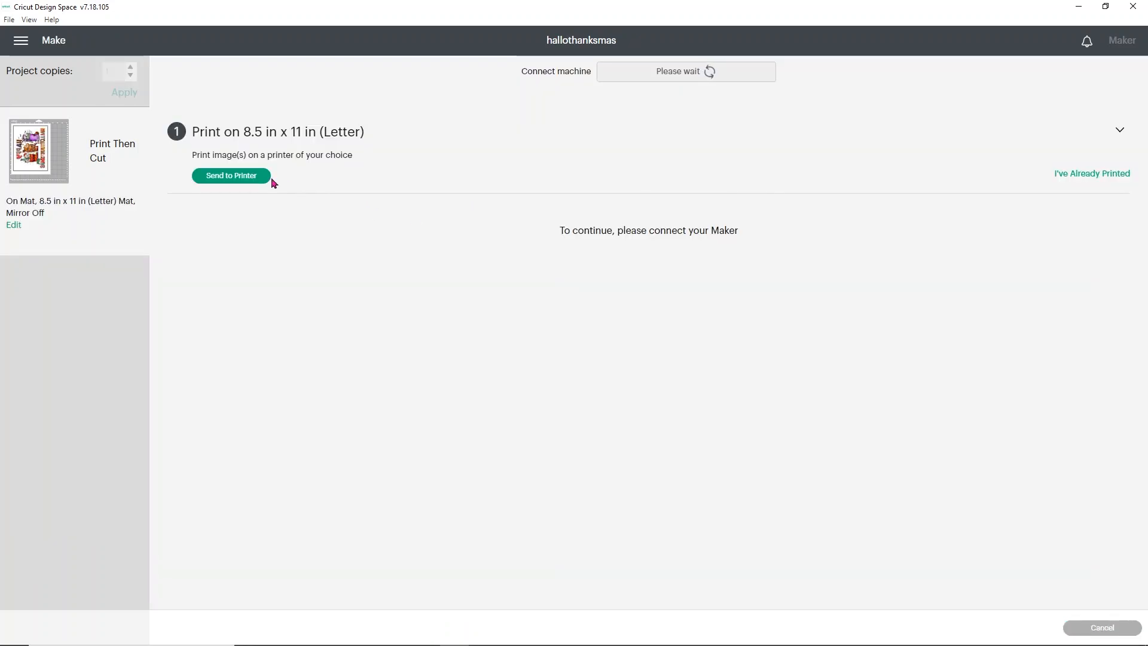
# Step: Set up printing of the flipped design on the ET-2720 Series(Network) with bleed and the system dialog on, and start the print
pyautogui.click(232, 175)
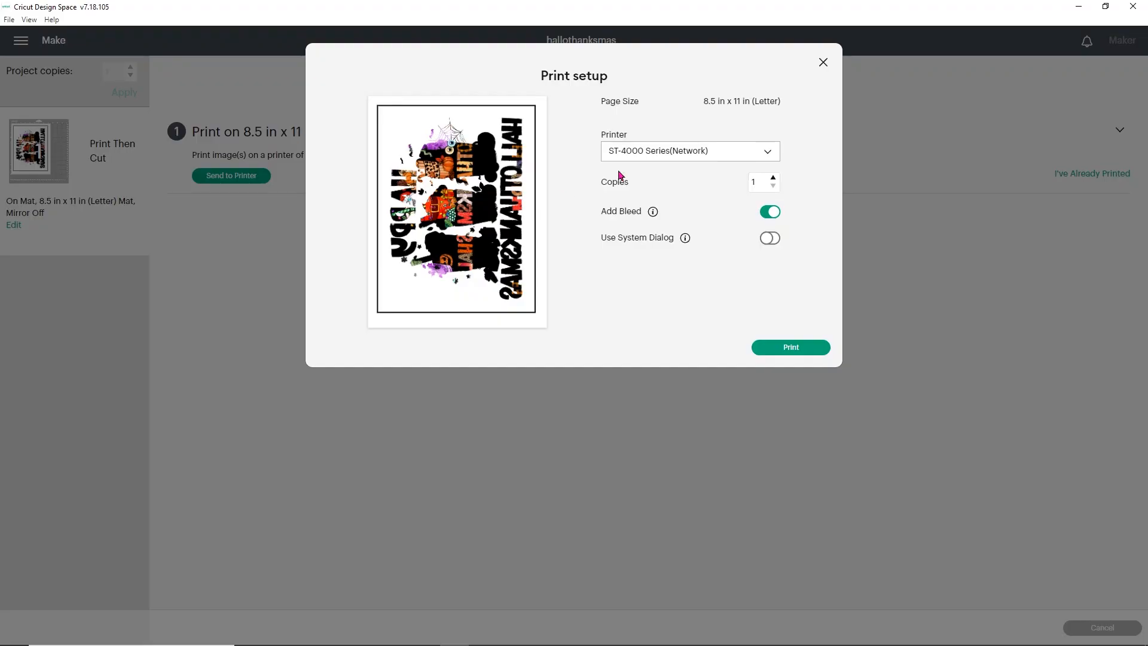
pyautogui.click(824, 62)
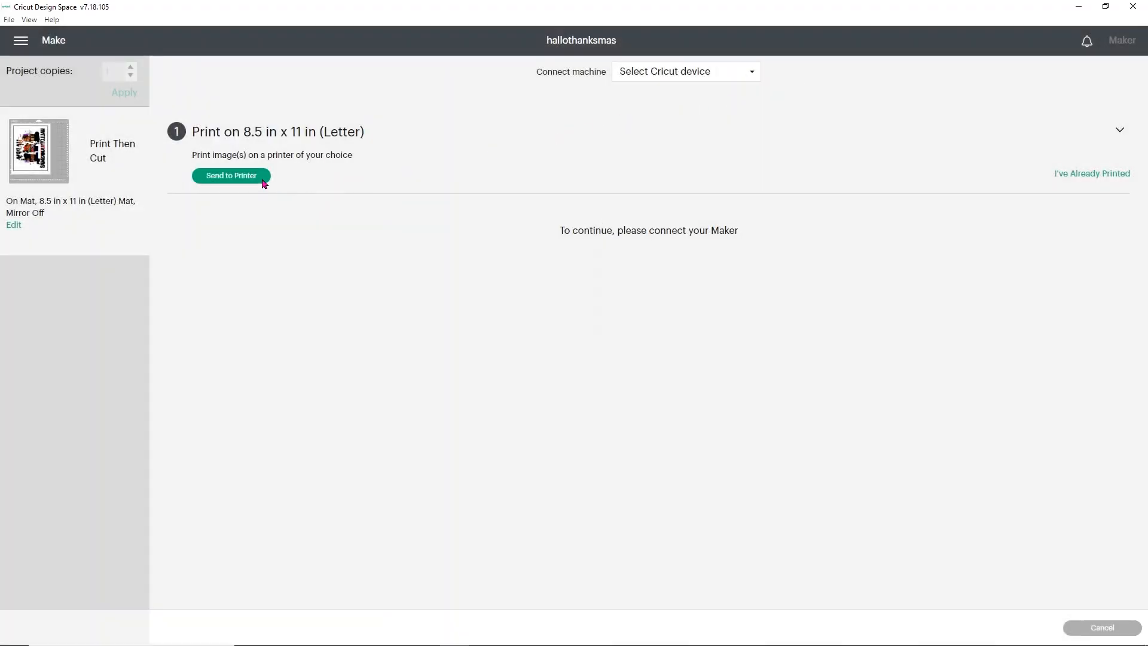
pyautogui.click(234, 176)
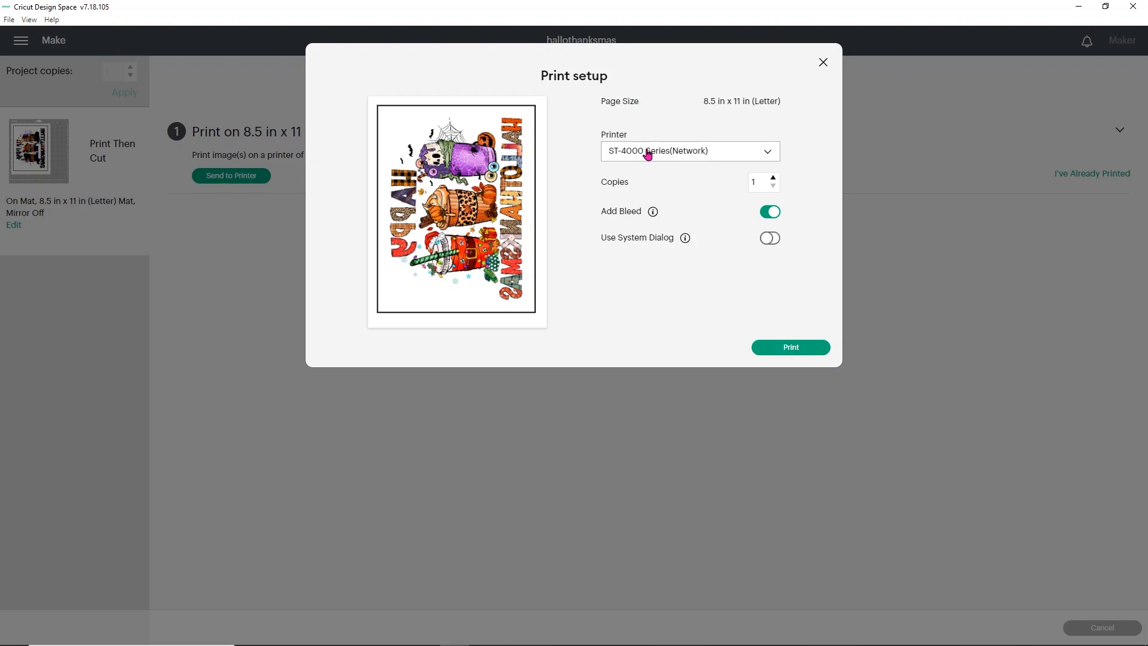
pyautogui.click(648, 154)
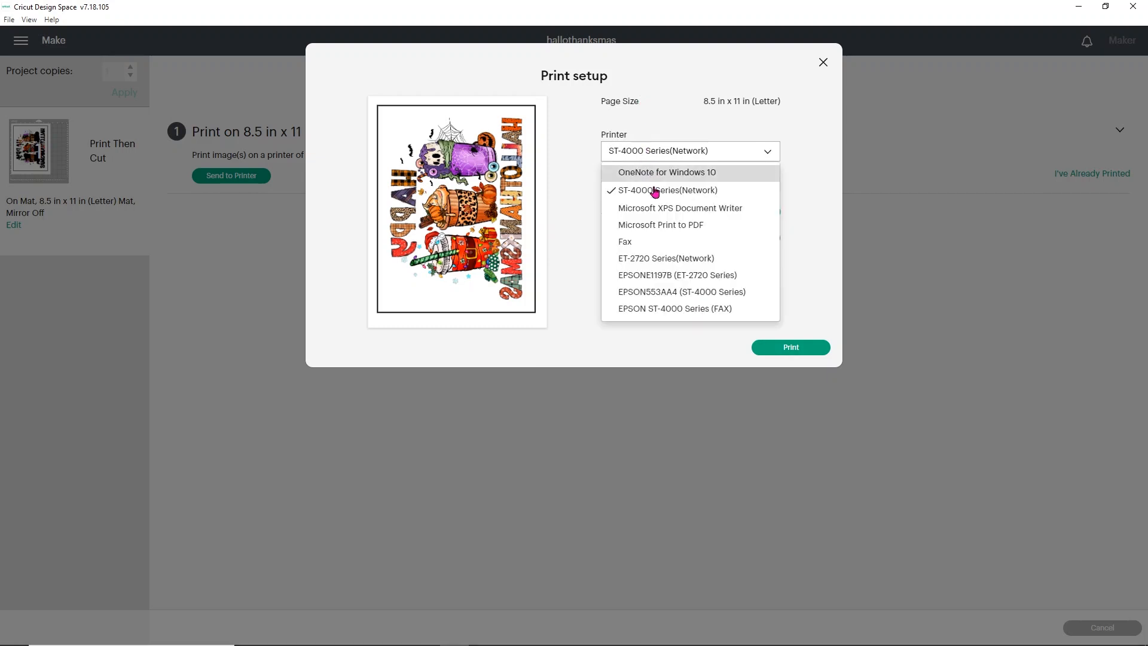
pyautogui.click(666, 260)
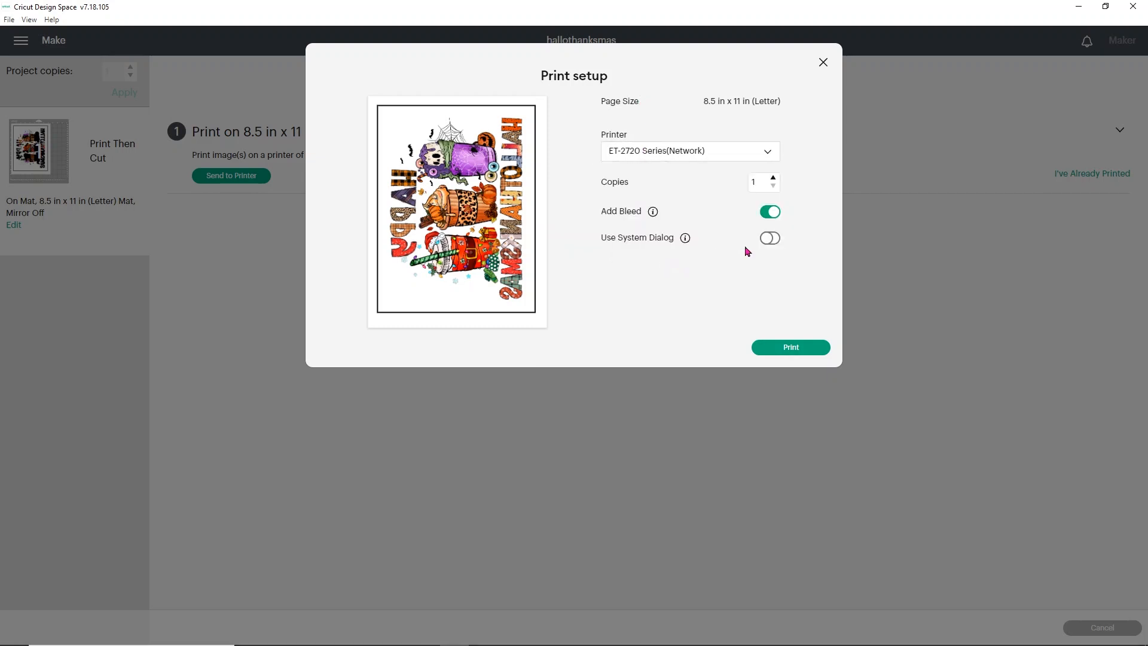
pyautogui.click(769, 240)
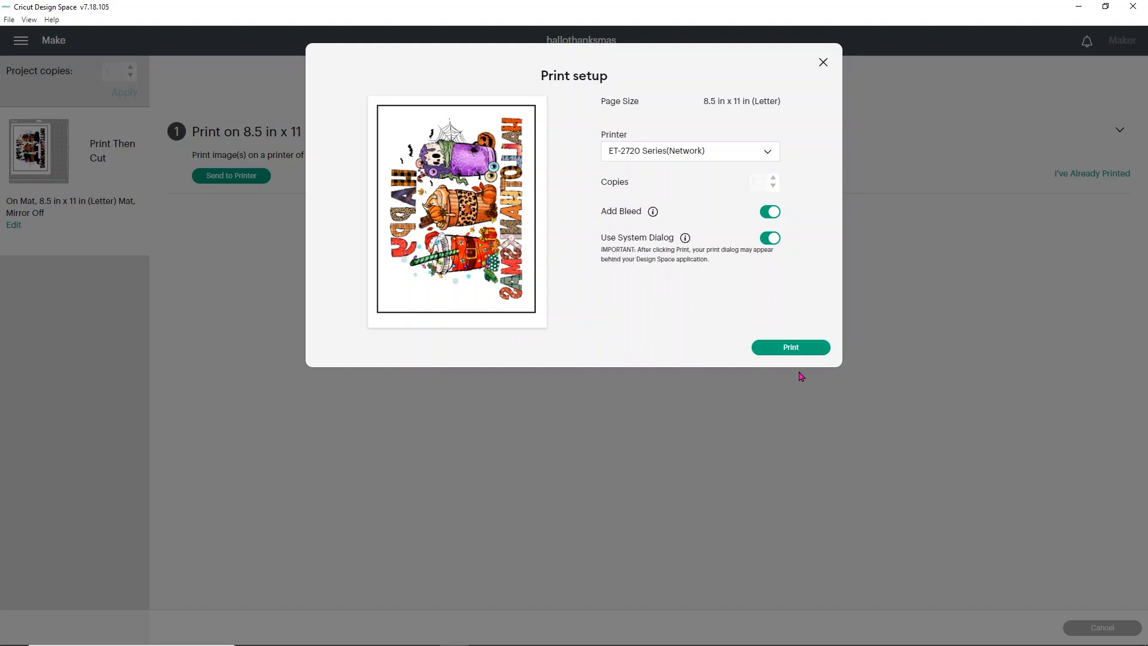
pyautogui.click(791, 348)
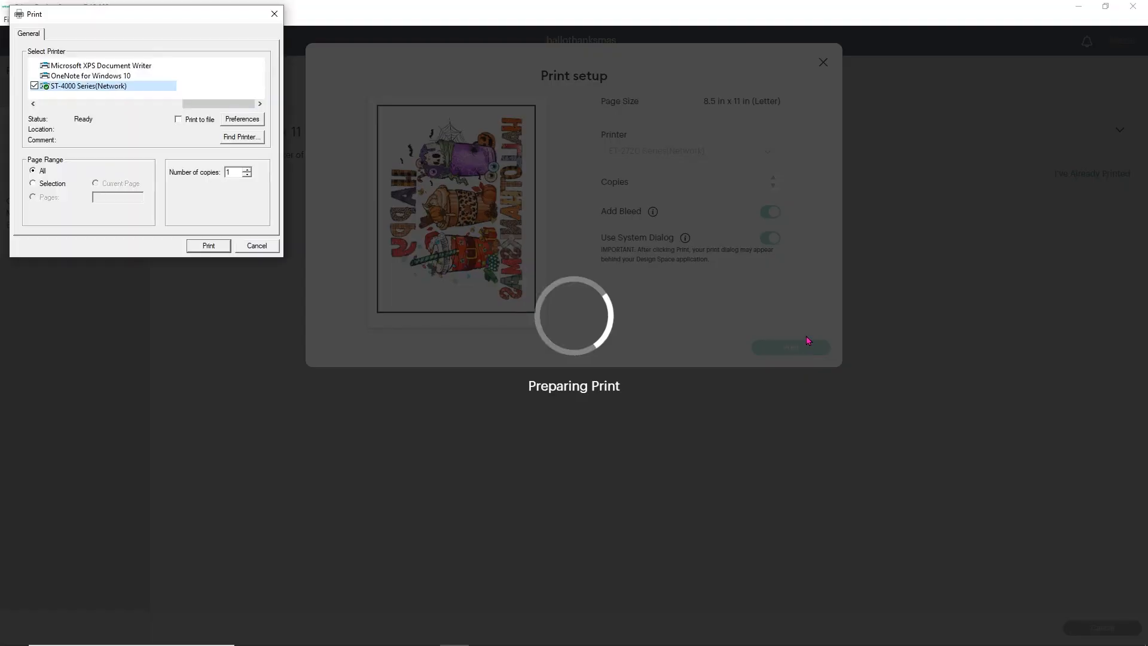
# Step: For the flipped design, select the ET-2720 Series(Network) system printer and accept its preferences with High quality and Mirror Image off
pyautogui.moveTo(225, 104); pyautogui.dragTo(108, 113)
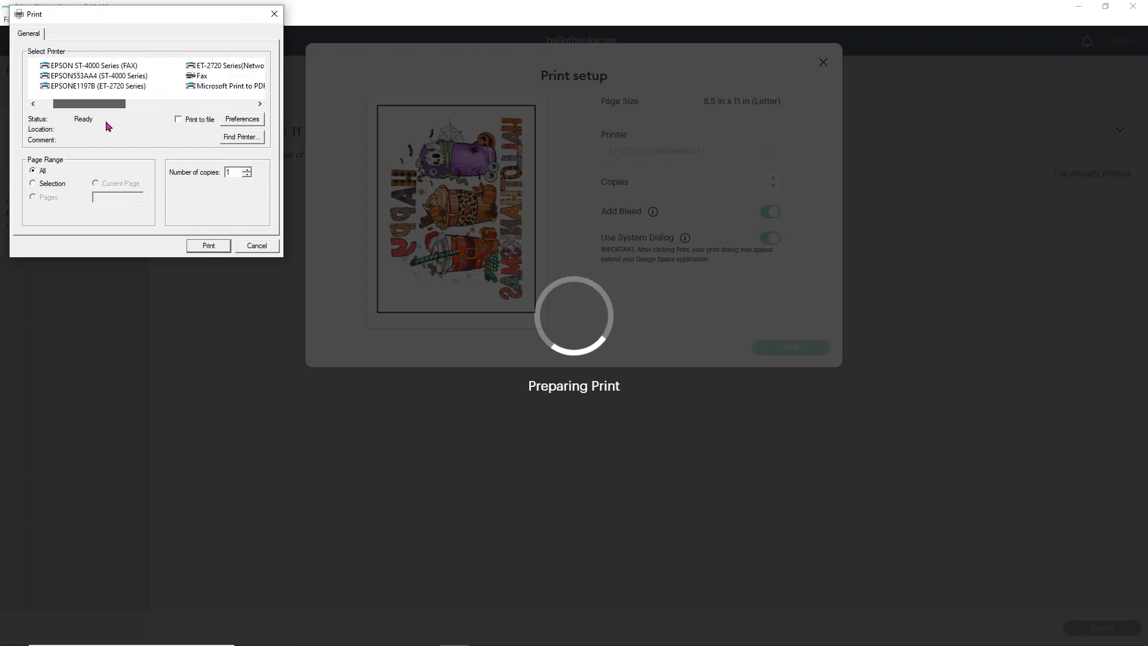
pyautogui.click(235, 65)
pyautogui.click(251, 120)
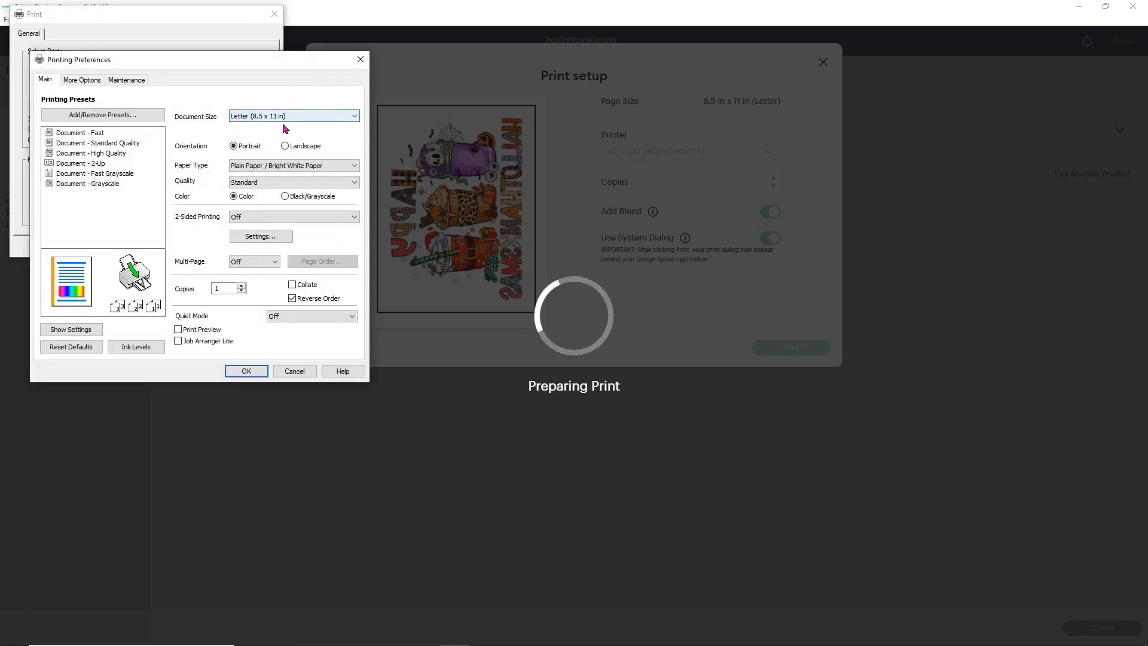
pyautogui.click(251, 181)
pyautogui.click(263, 217)
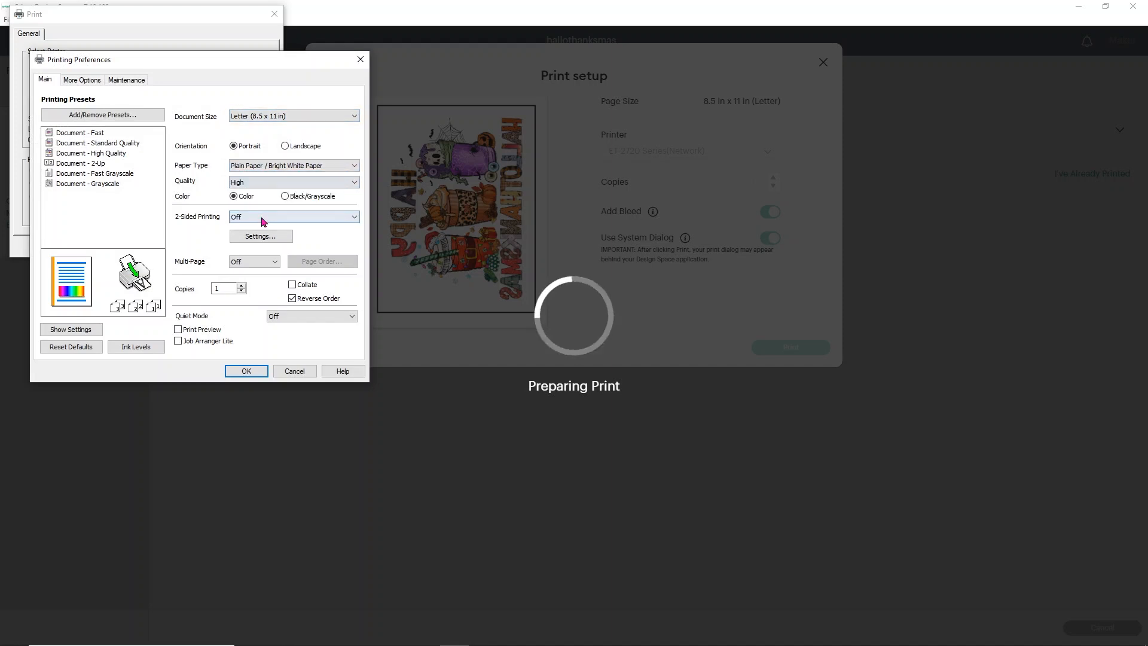
pyautogui.click(81, 79)
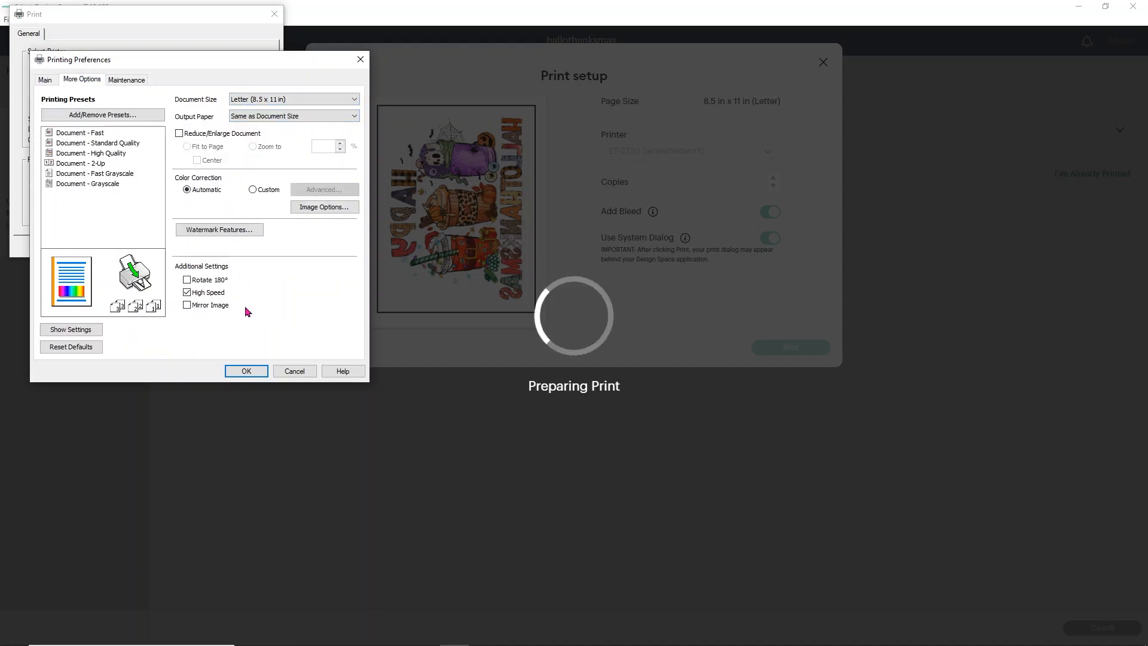
pyautogui.click(245, 370)
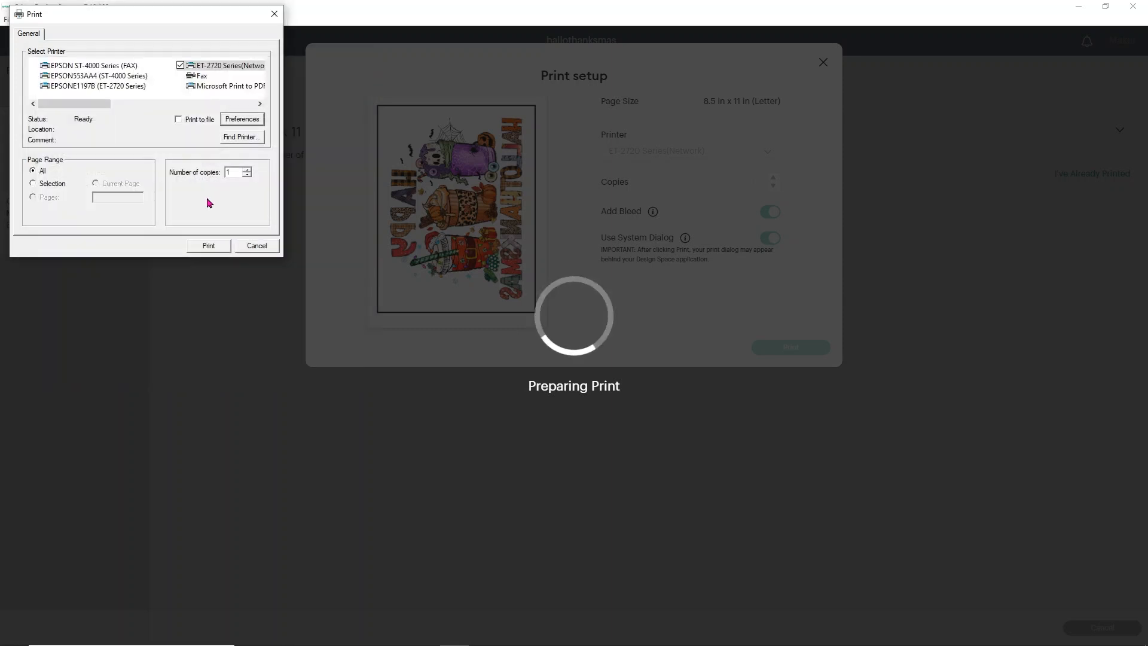